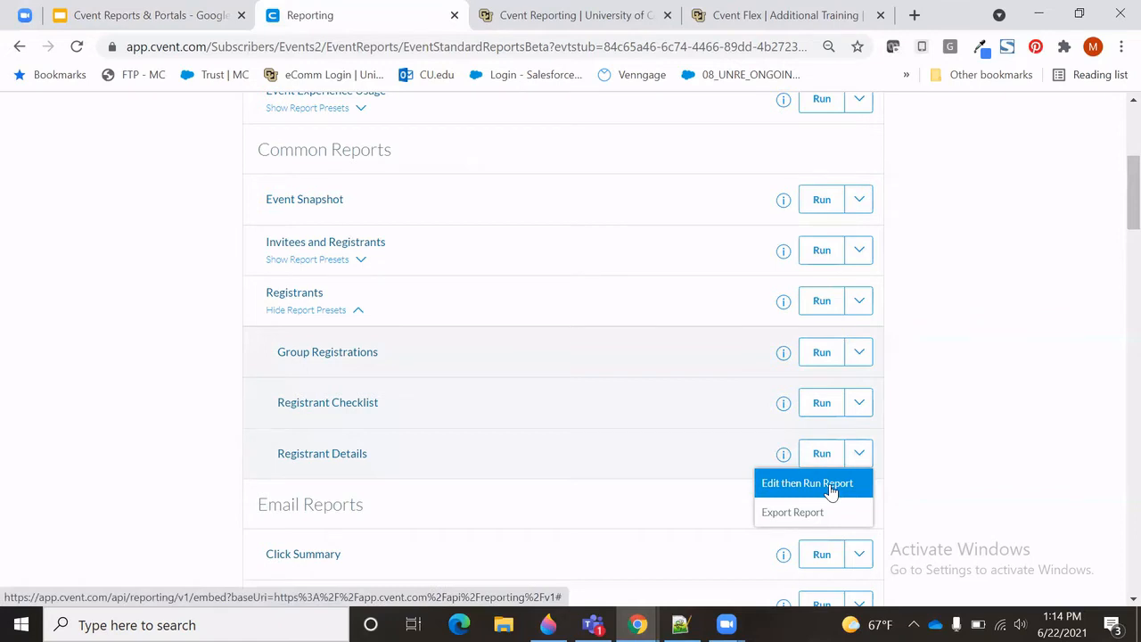
Open the data settings of the Registrant Details report to edit it before running.
click(830, 491)
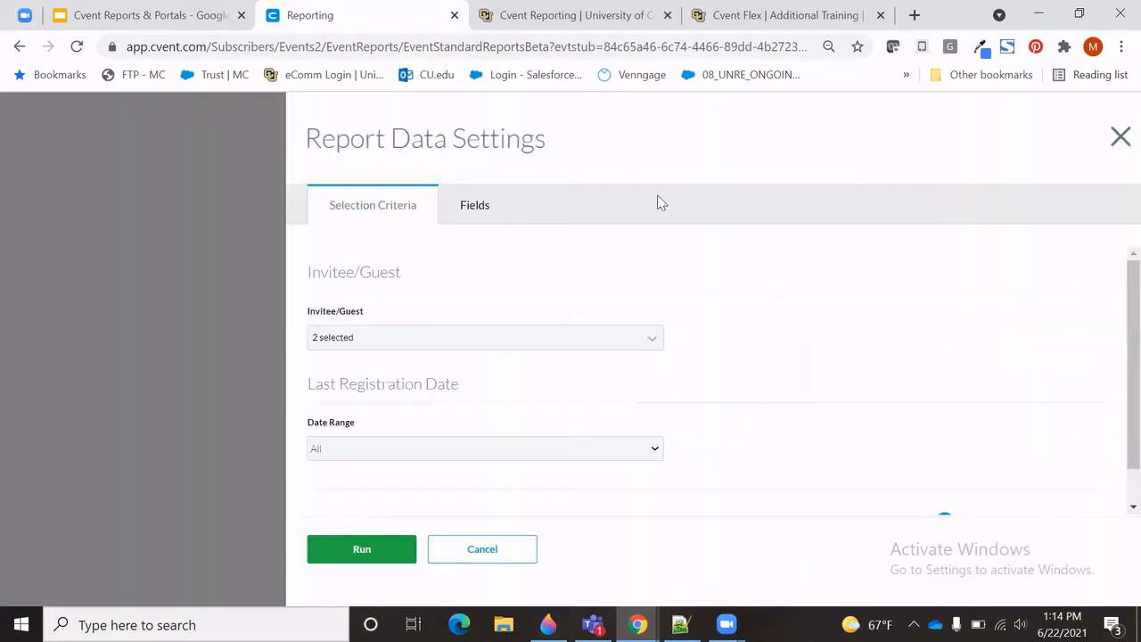
drag(558, 147, 306, 139)
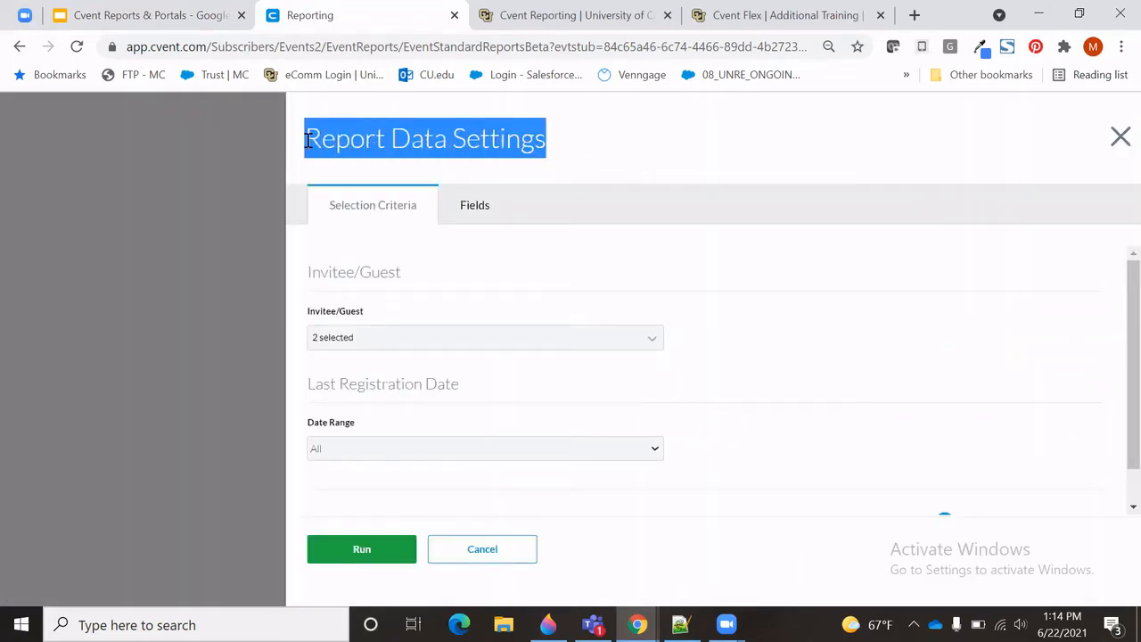
click(588, 150)
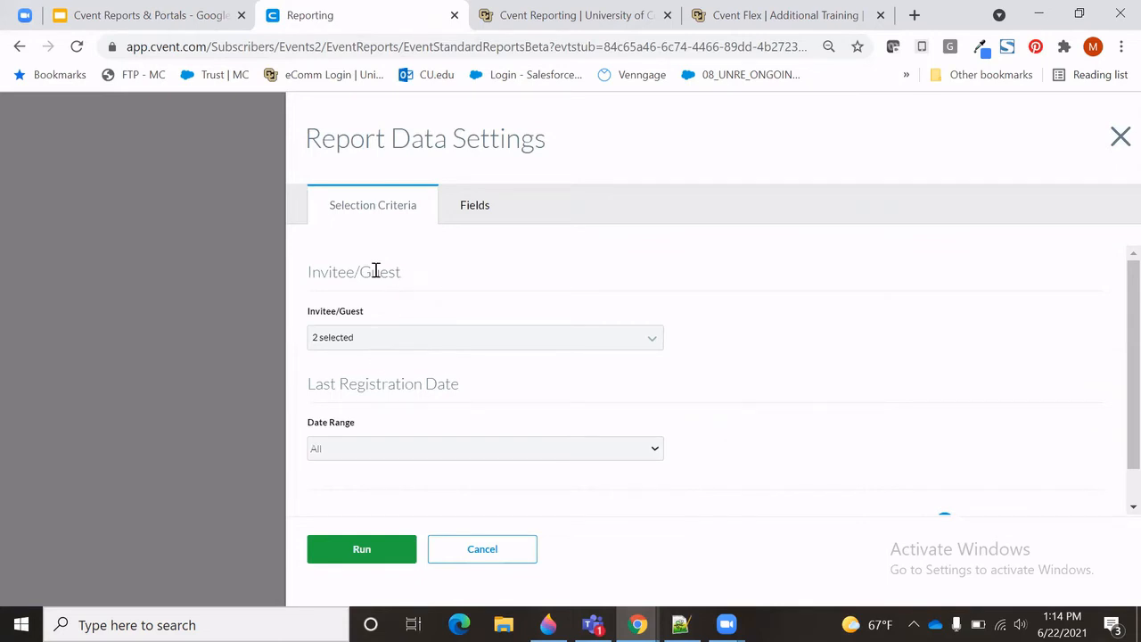
drag(402, 273, 307, 278)
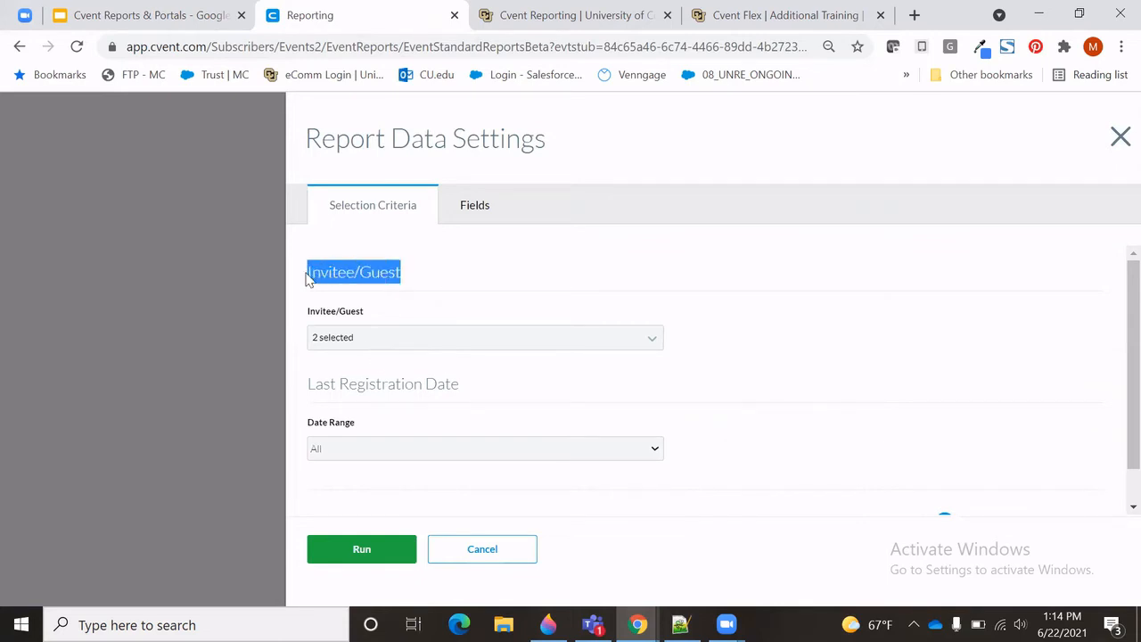
click(393, 340)
click(434, 312)
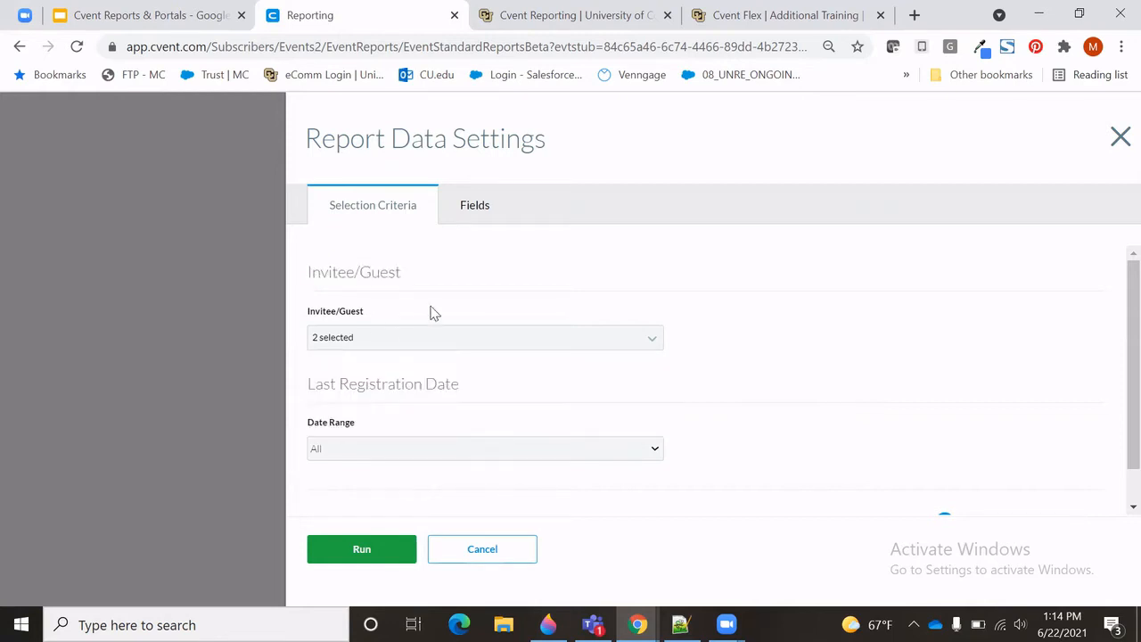
Try the Invitee/Guest filter by clearing both Invitee and Guest and selecting them again.
scroll(430, 312, down, 1)
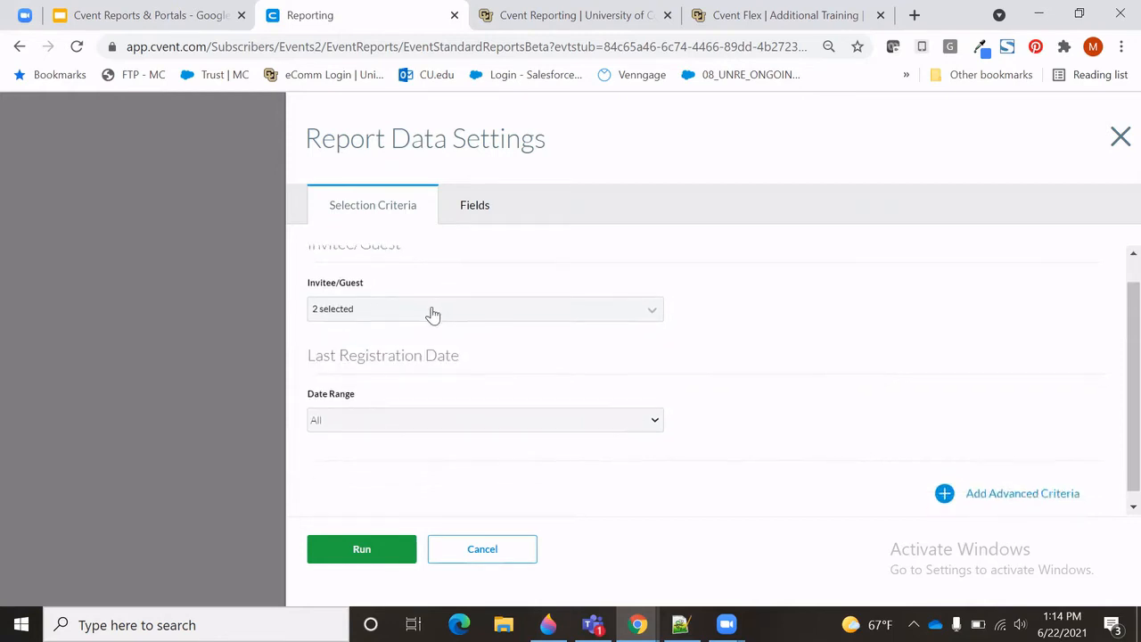
click(430, 312)
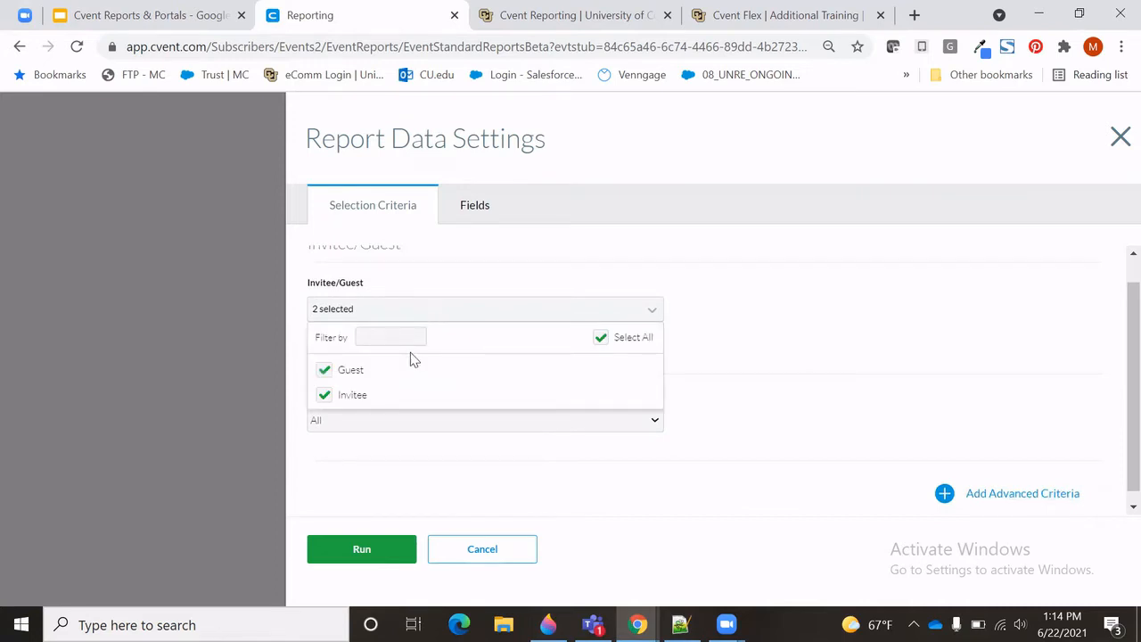
click(323, 395)
click(324, 370)
click(324, 395)
click(323, 370)
click(504, 269)
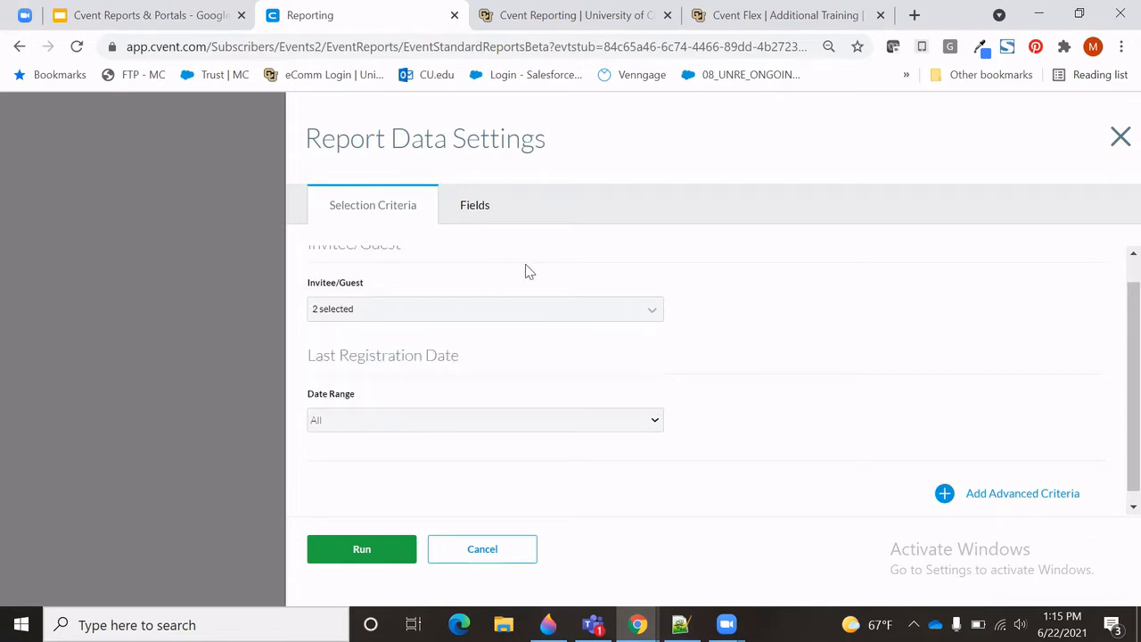
Review the date range options available for the Last Registration Date criterion.
scroll(525, 271, down, 1)
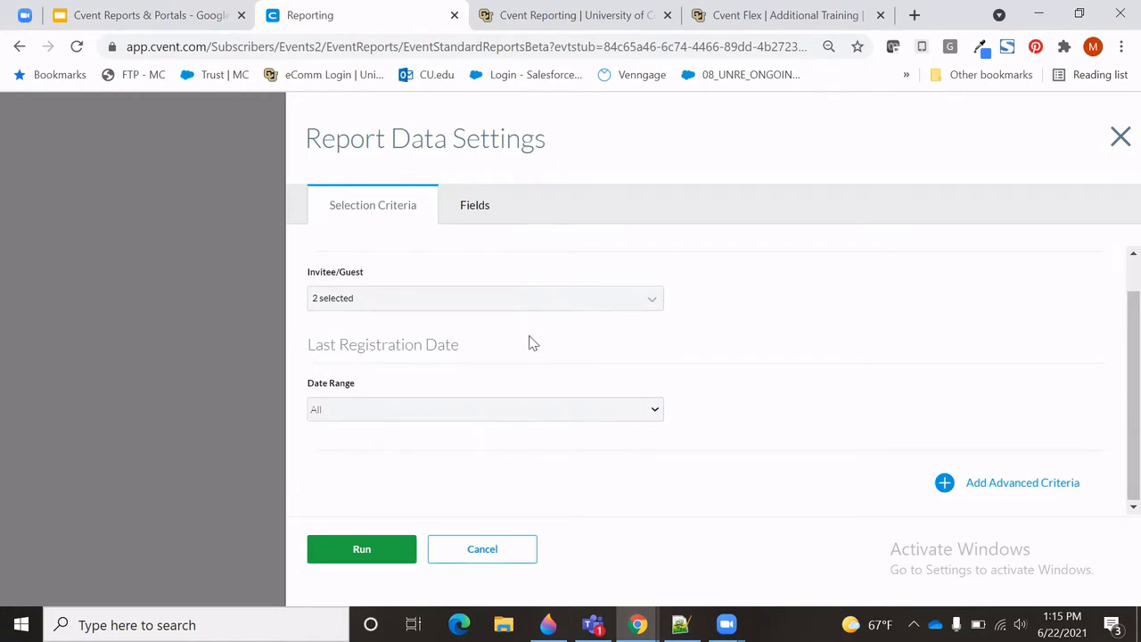
click(513, 415)
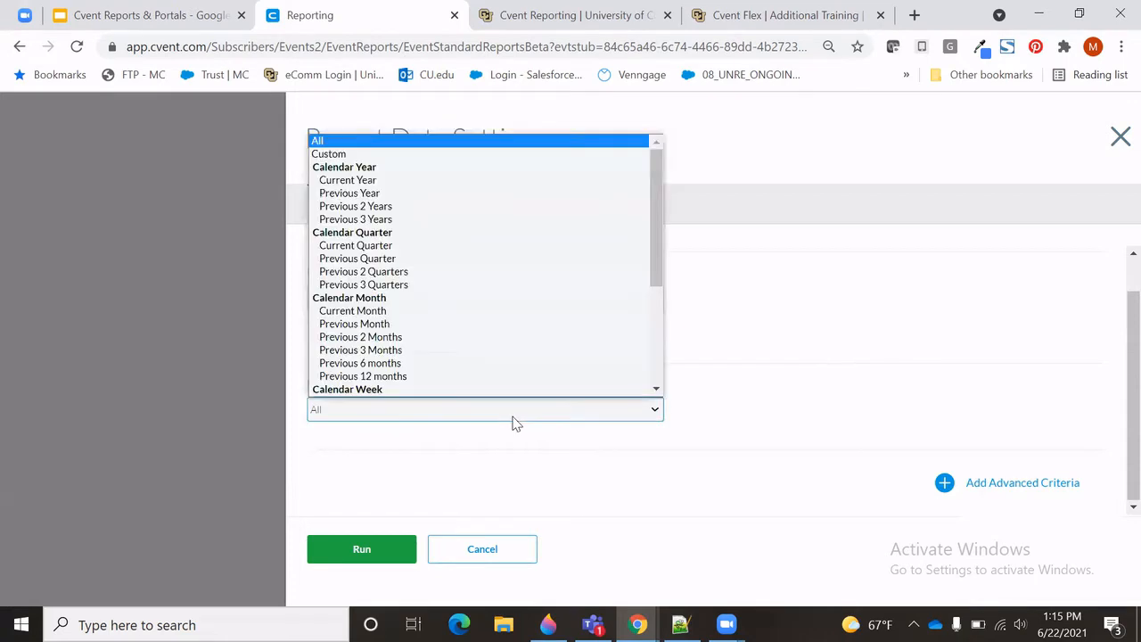
click(721, 389)
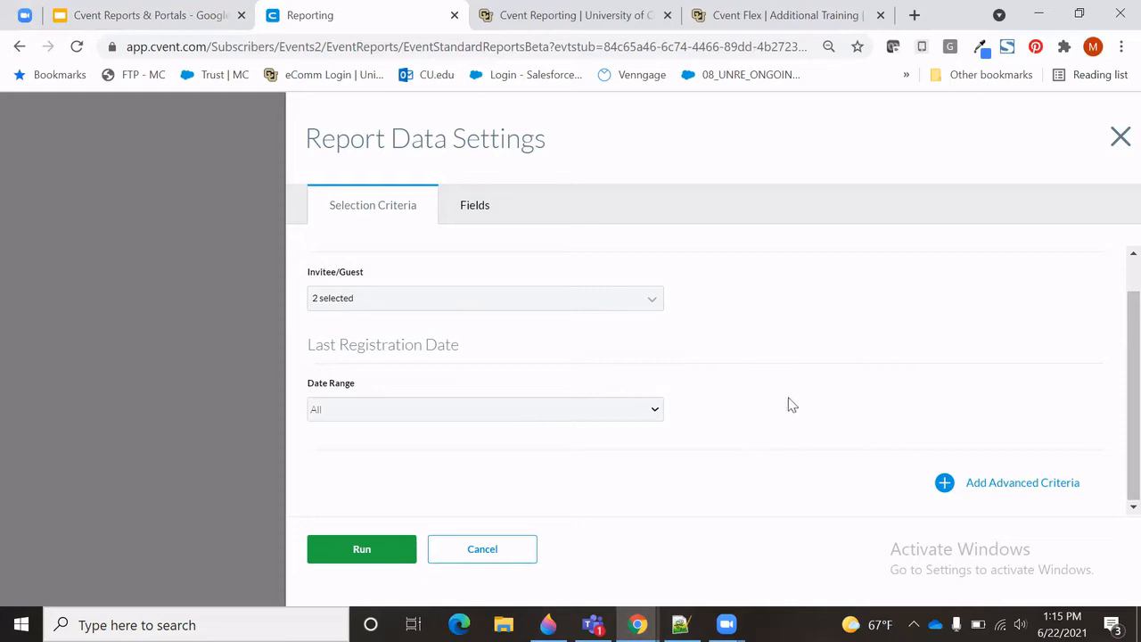
Add an advanced criteria condition and look through the fields it offers.
click(1013, 485)
scroll(841, 400, down, 2)
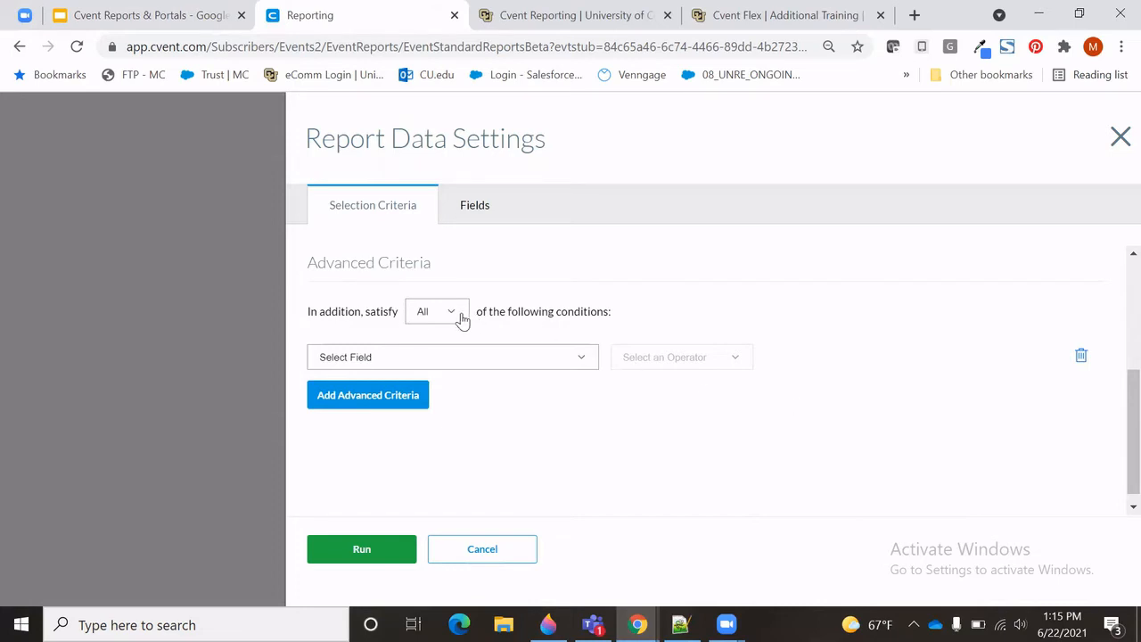
click(551, 358)
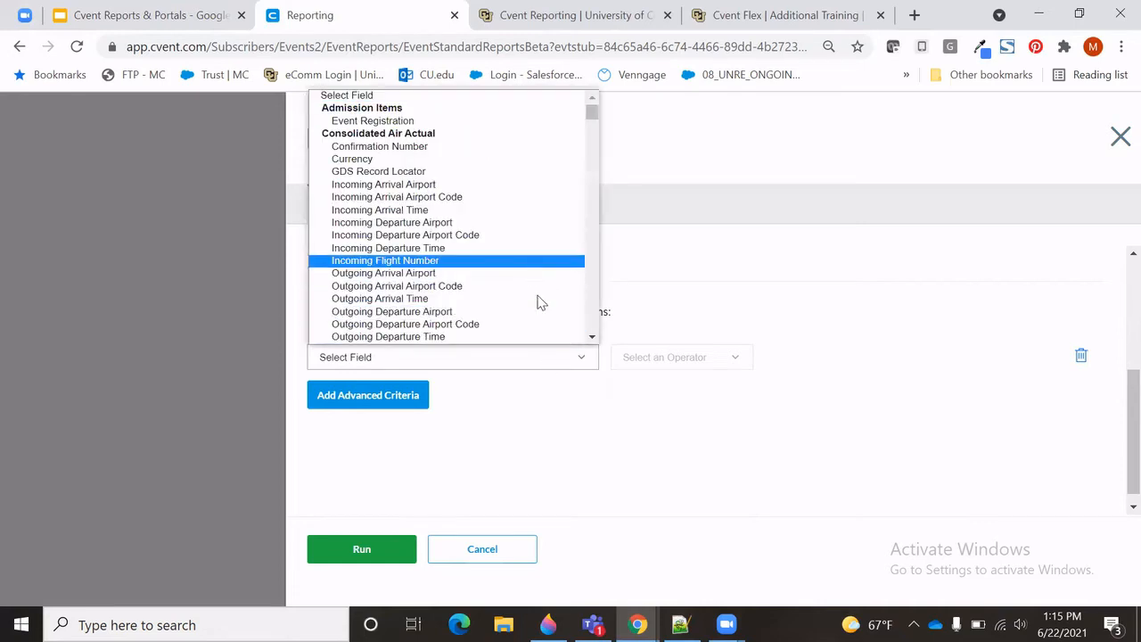
click(542, 434)
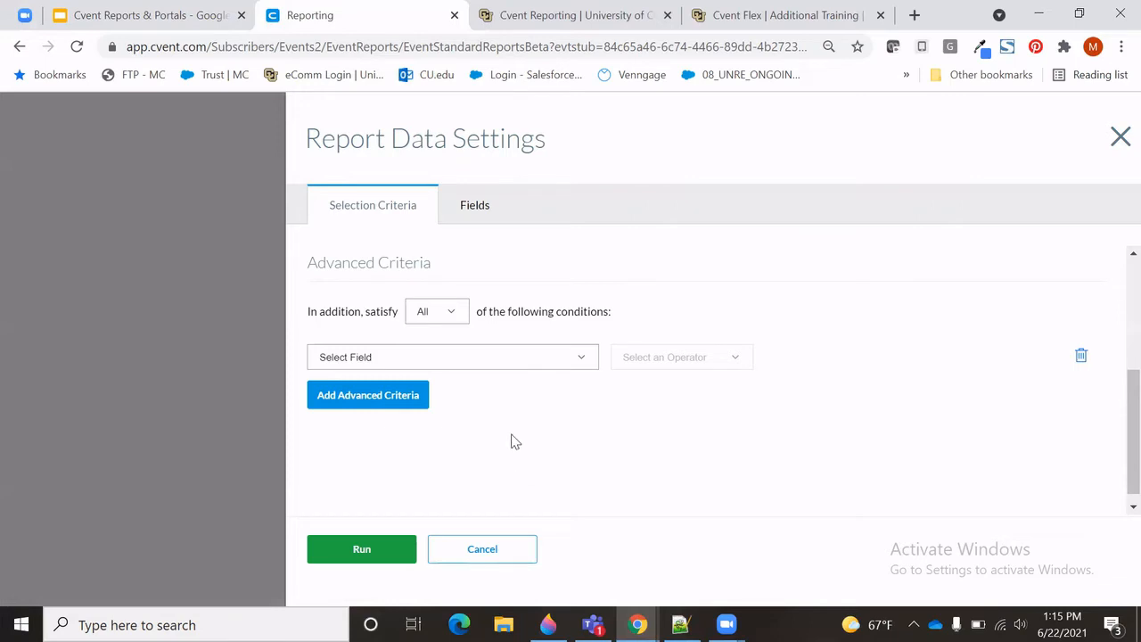
Try setting the advanced criteria to satisfy Any of the conditions, and delete the empty condition.
click(448, 312)
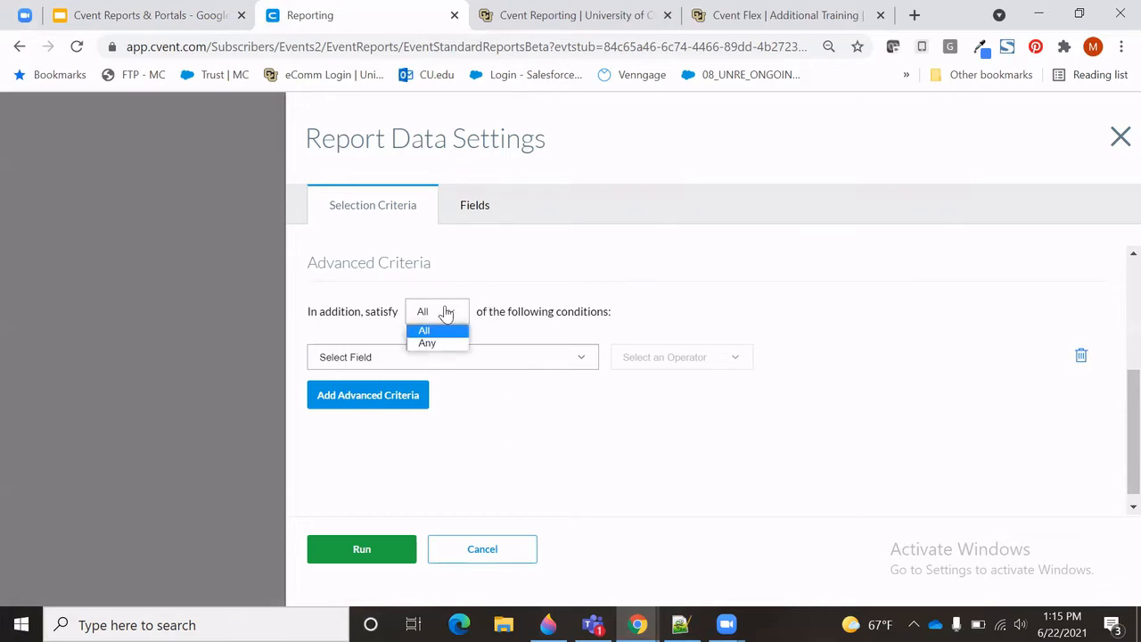
click(444, 346)
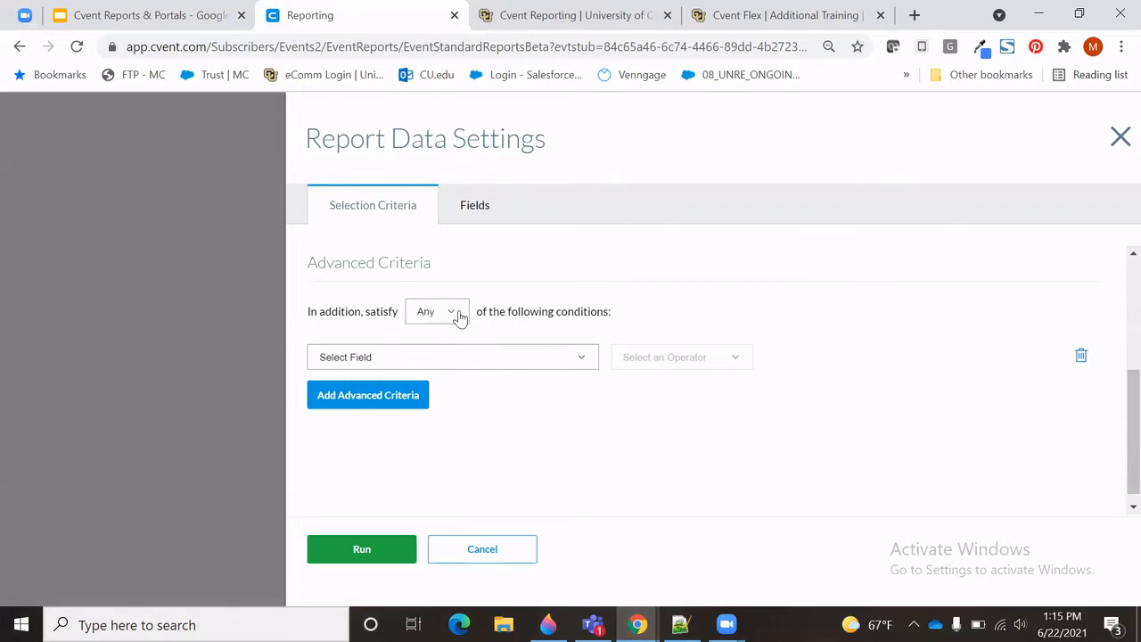
triple_click(501, 310)
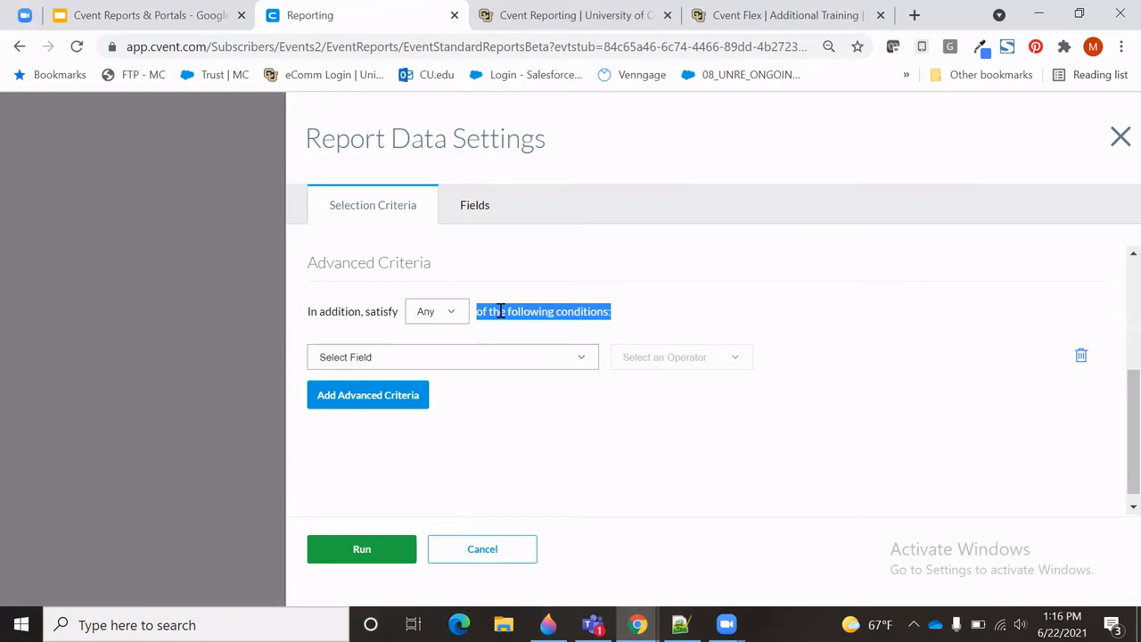
triple_click(361, 311)
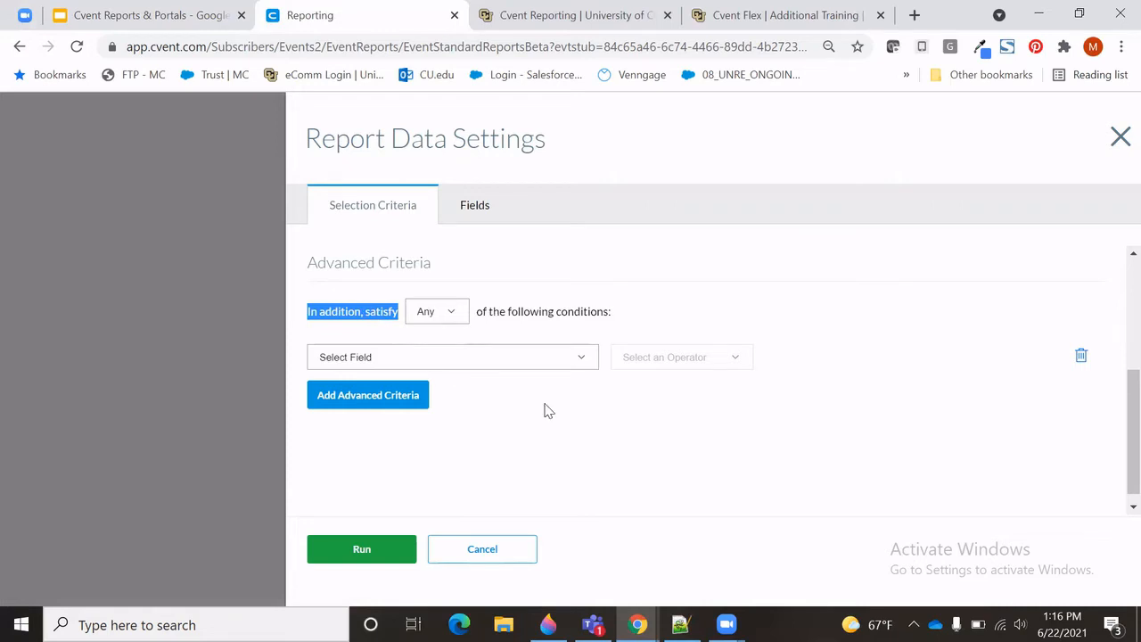
click(1082, 359)
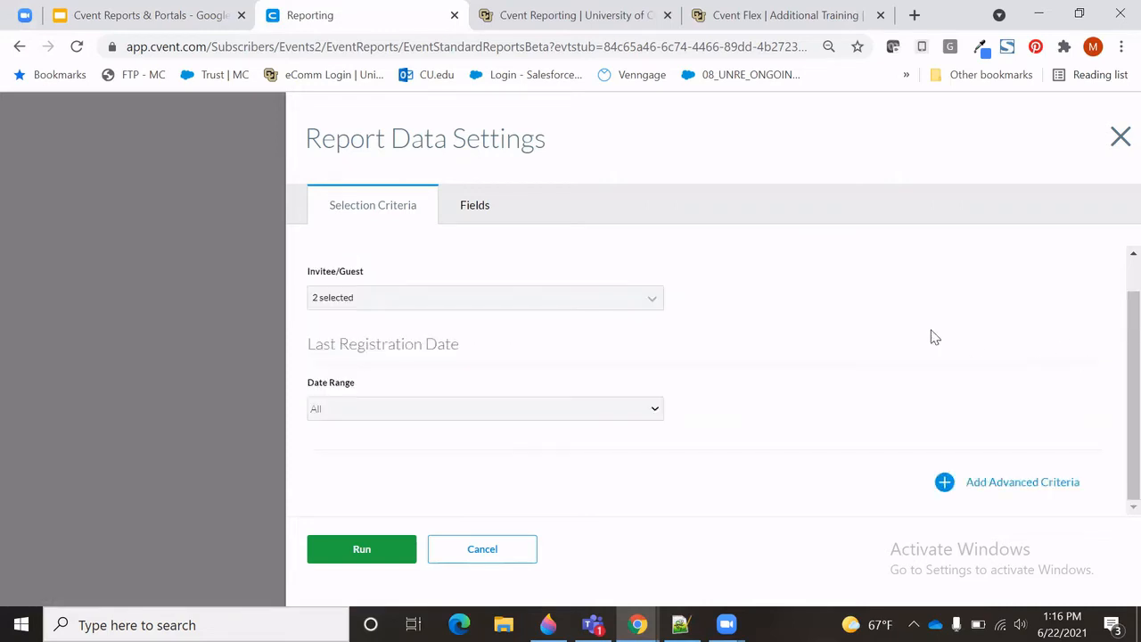
Examine the fields that can be included as report columns, across all categories.
scroll(932, 336, up, 1)
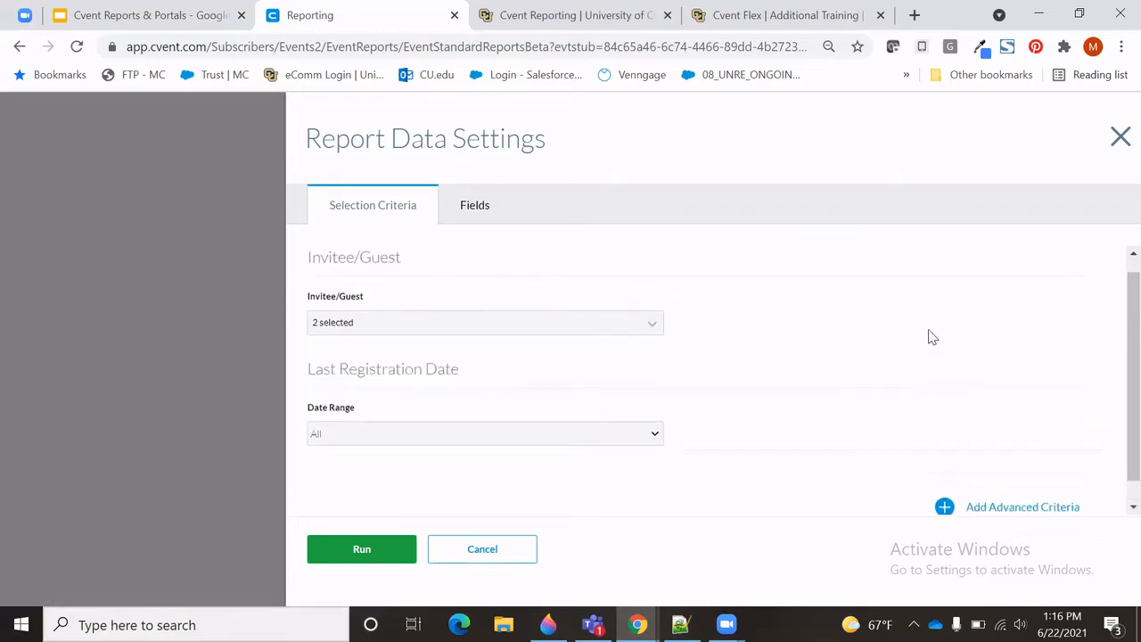
click(482, 206)
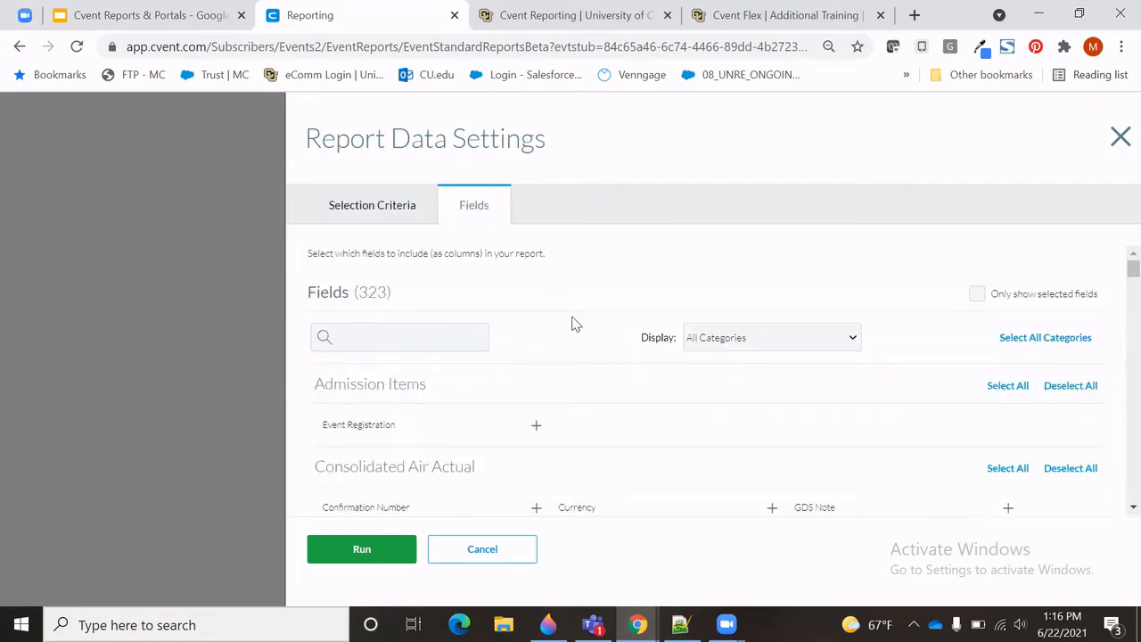
scroll(560, 361, down, 10)
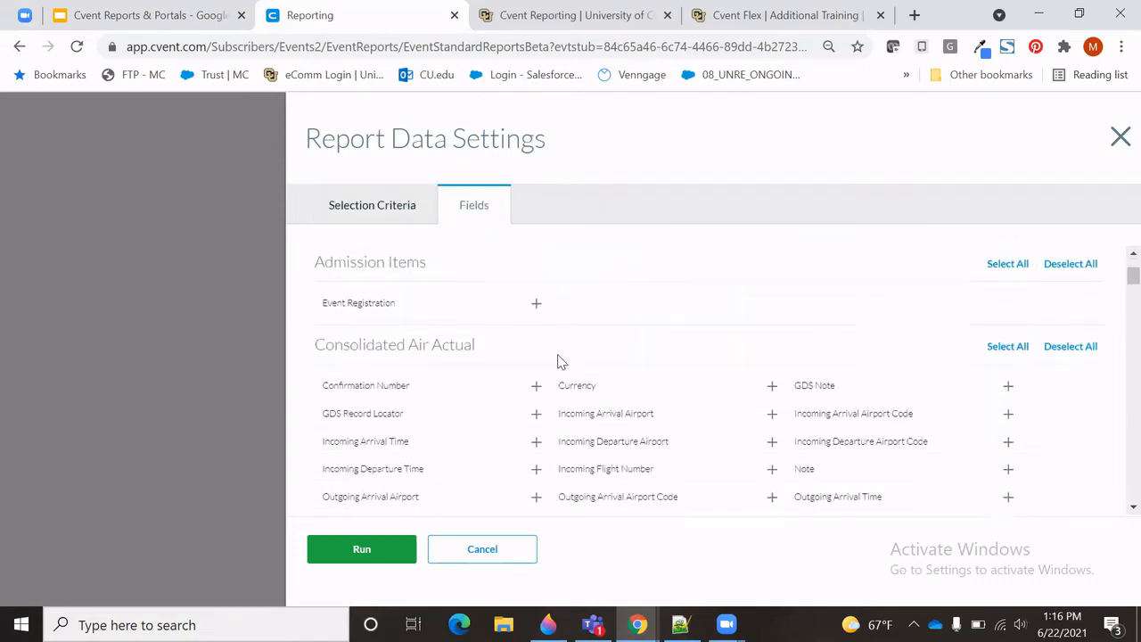
scroll(560, 361, down, 20)
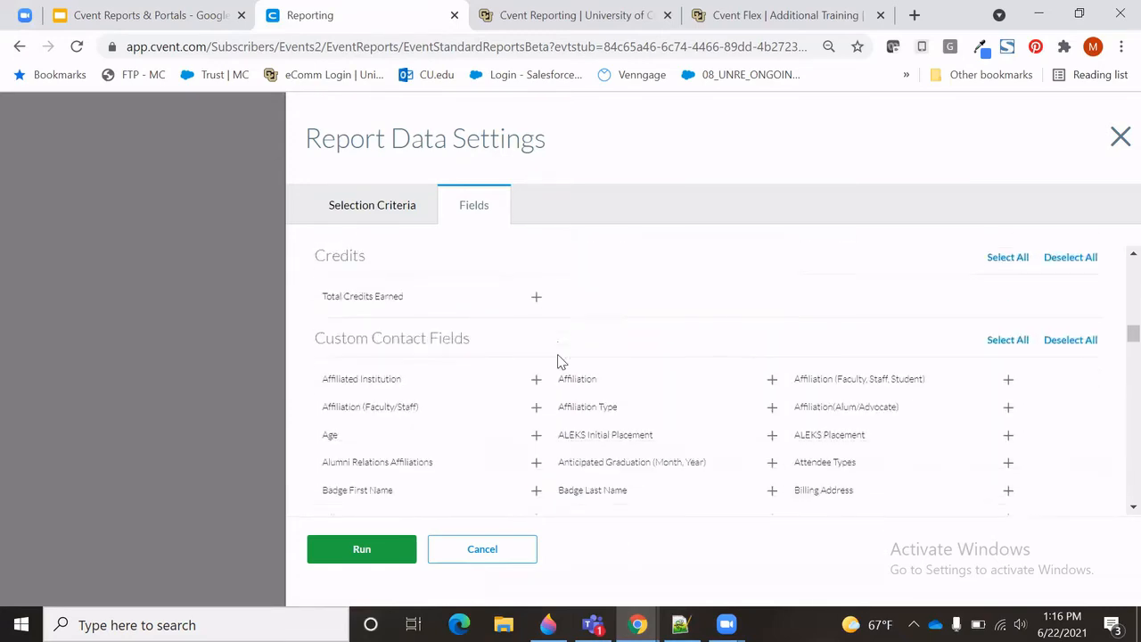
scroll(560, 361, down, 20)
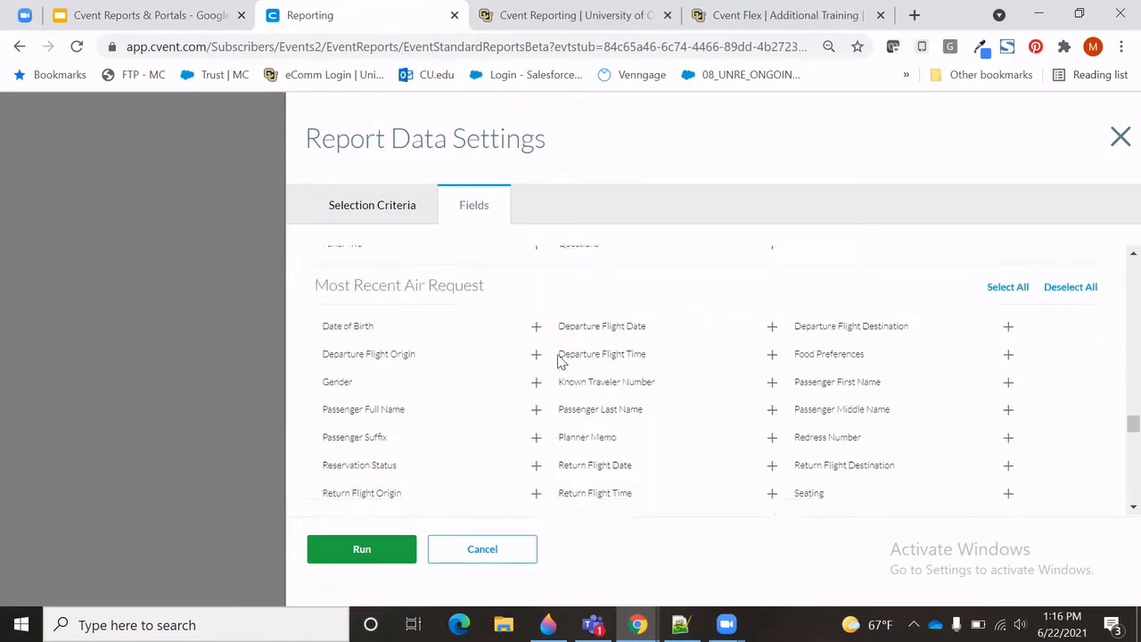
scroll(560, 361, down, 1)
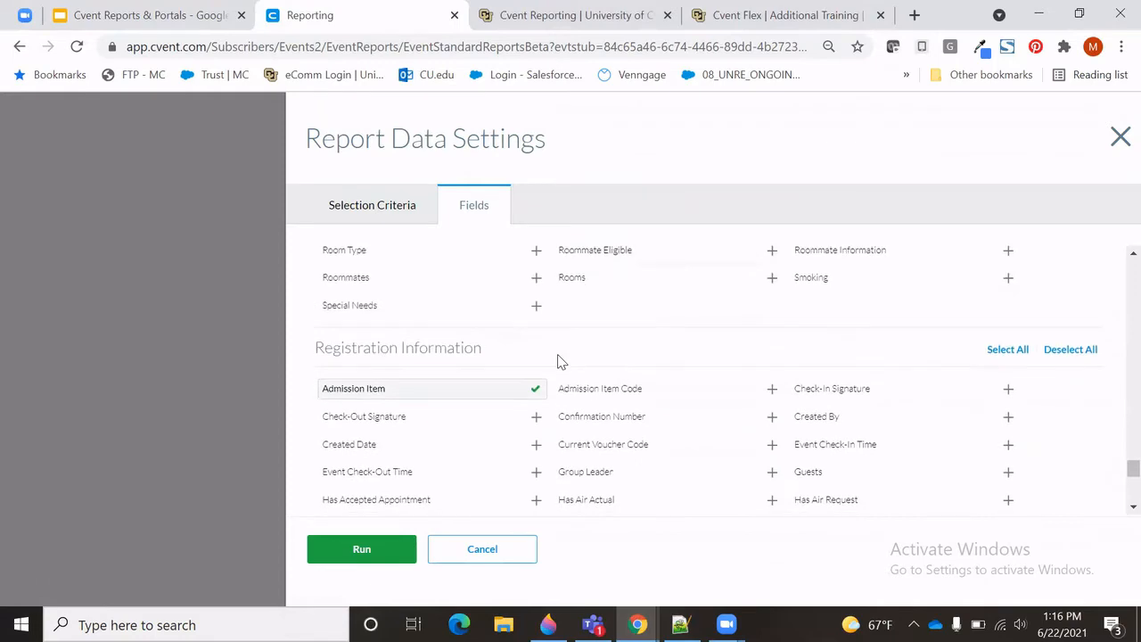
scroll(560, 361, up, 20)
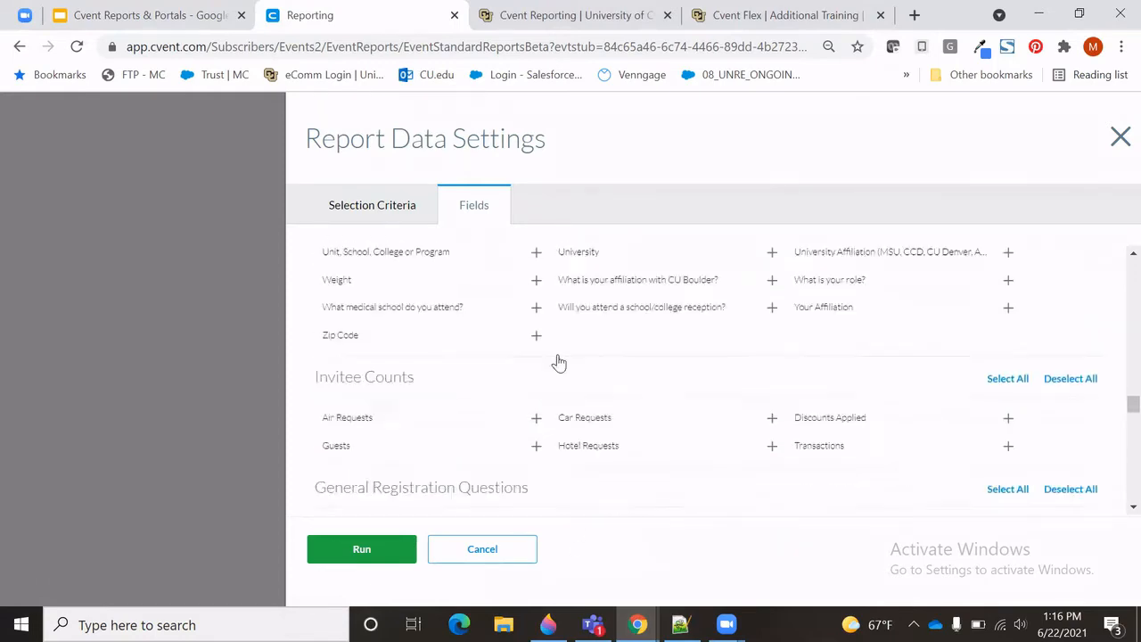
scroll(560, 360, up, 15)
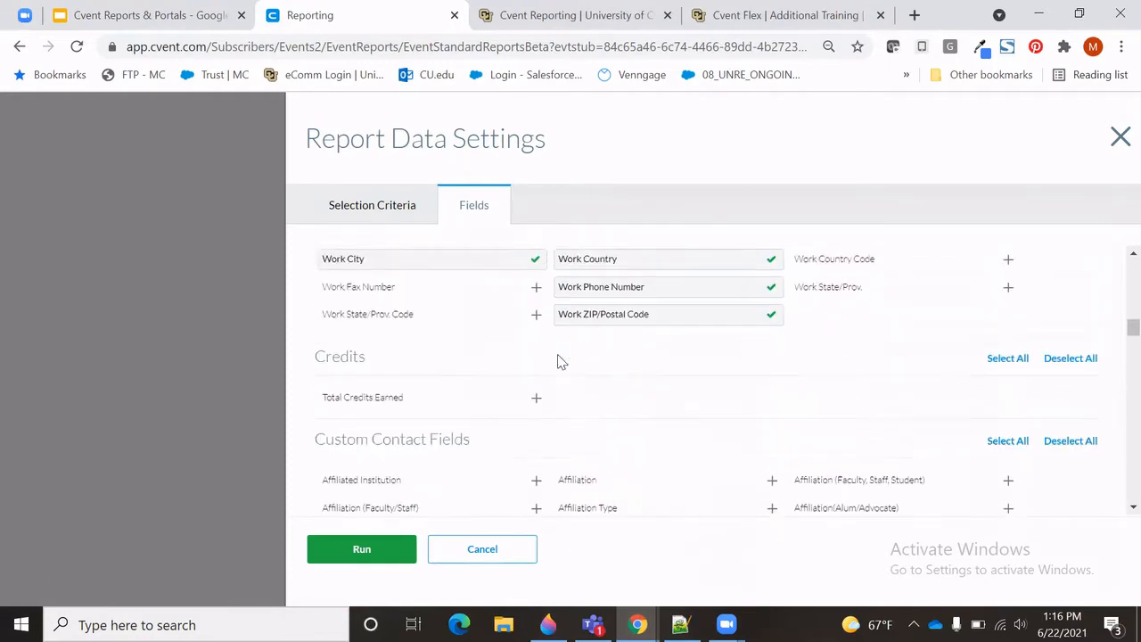
scroll(560, 360, up, 12)
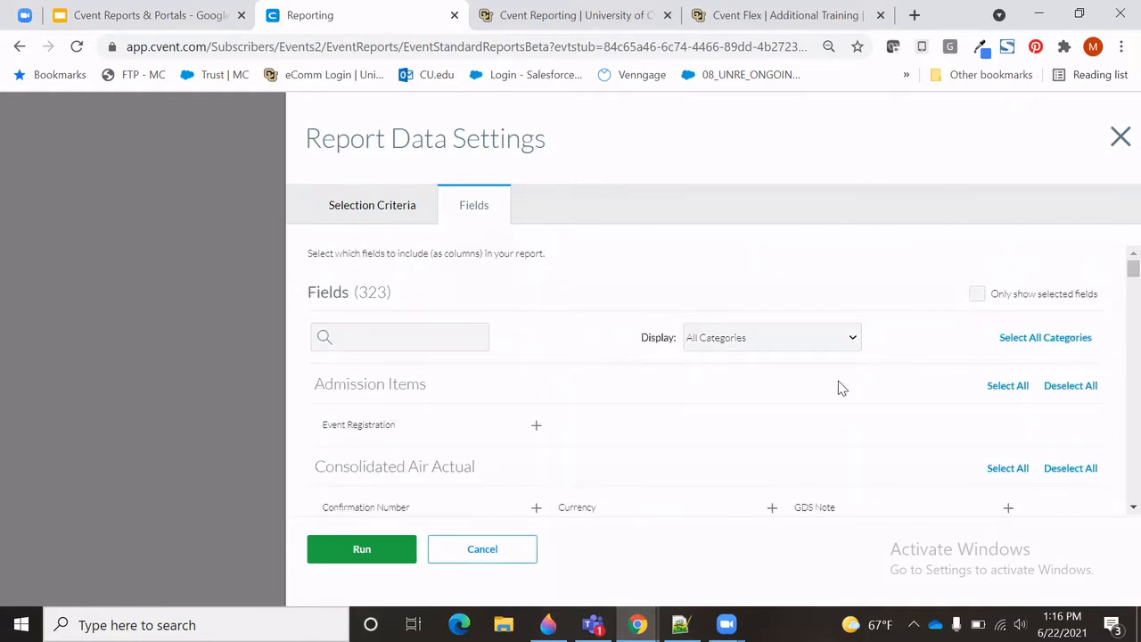
Limit the field list to only the selected fields and review the contact and registration fields included.
click(978, 298)
scroll(684, 498, down, 1)
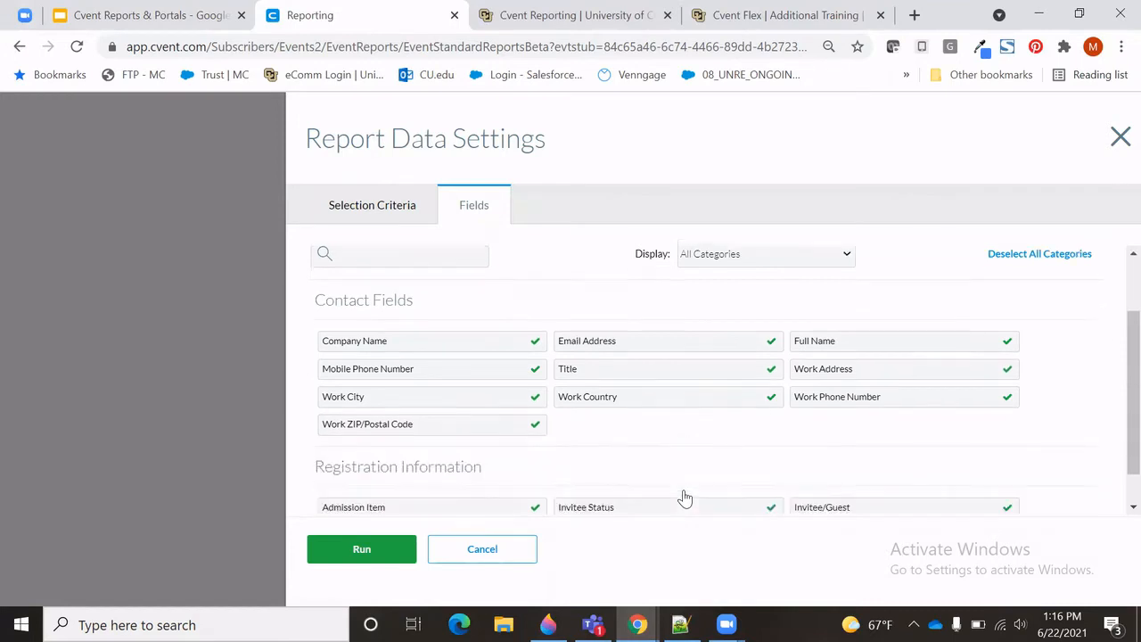
scroll(684, 498, down, 1)
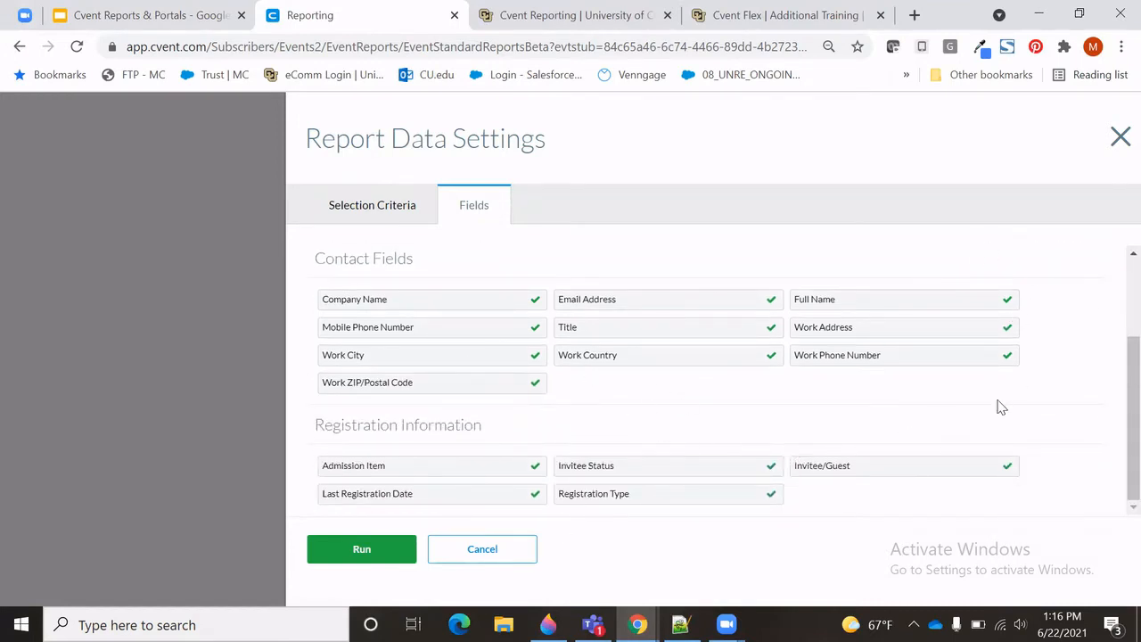
Remove Company Name, Mobile Phone Number and the Work Address, City, Country, Phone Number and ZIP/Postal Code fields from the report.
click(1007, 330)
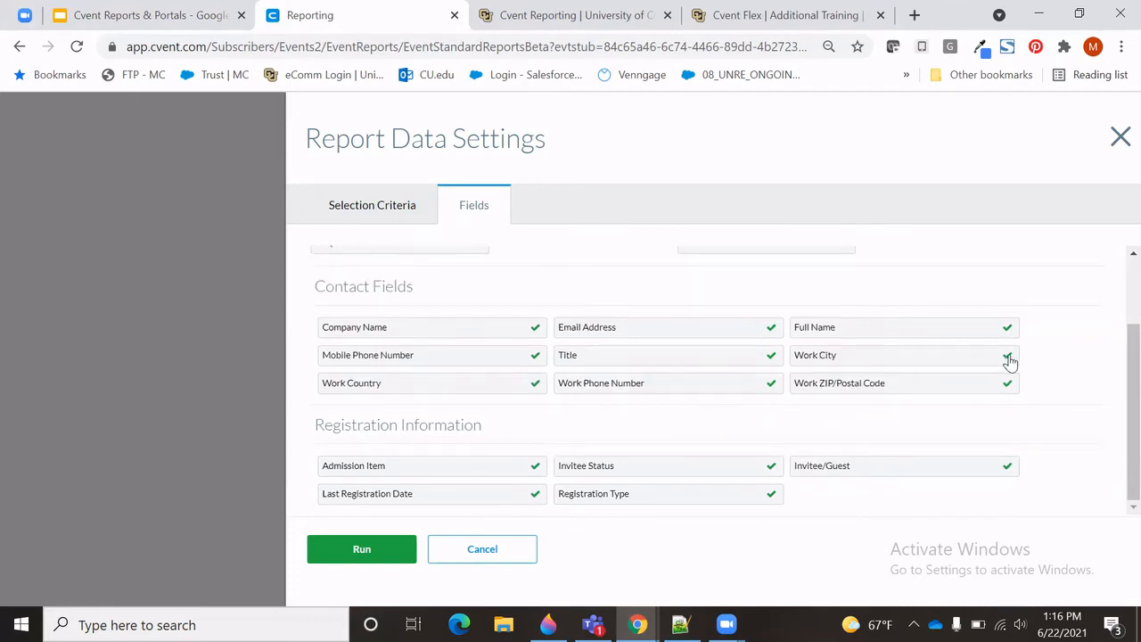
click(1007, 356)
click(1008, 359)
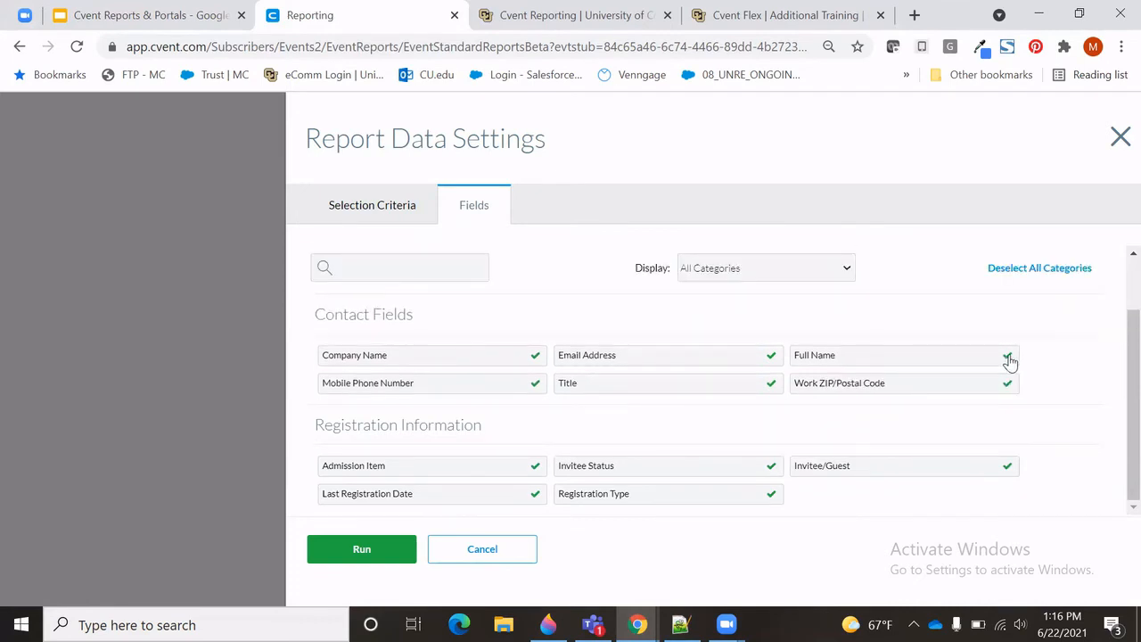
click(1005, 389)
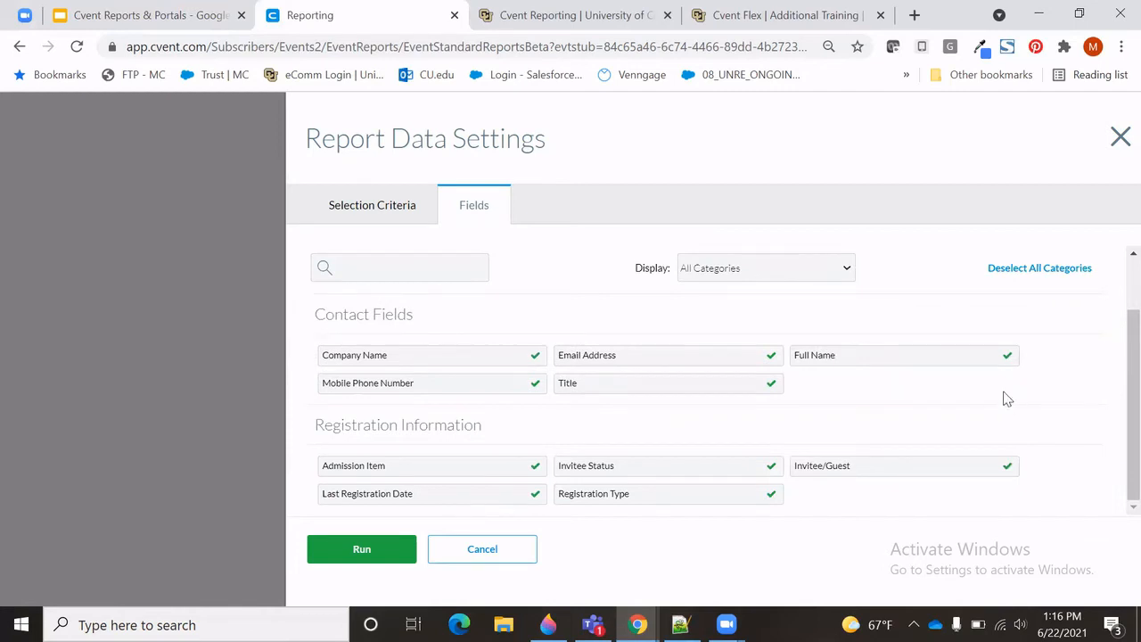
click(495, 385)
click(487, 361)
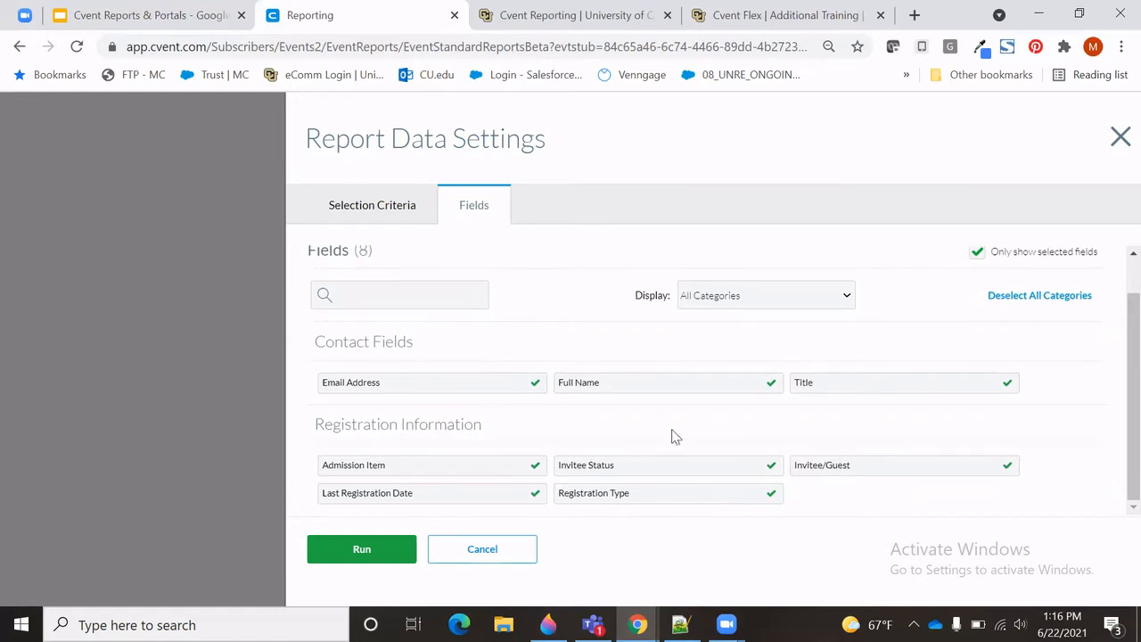
scroll(686, 445, up, 1)
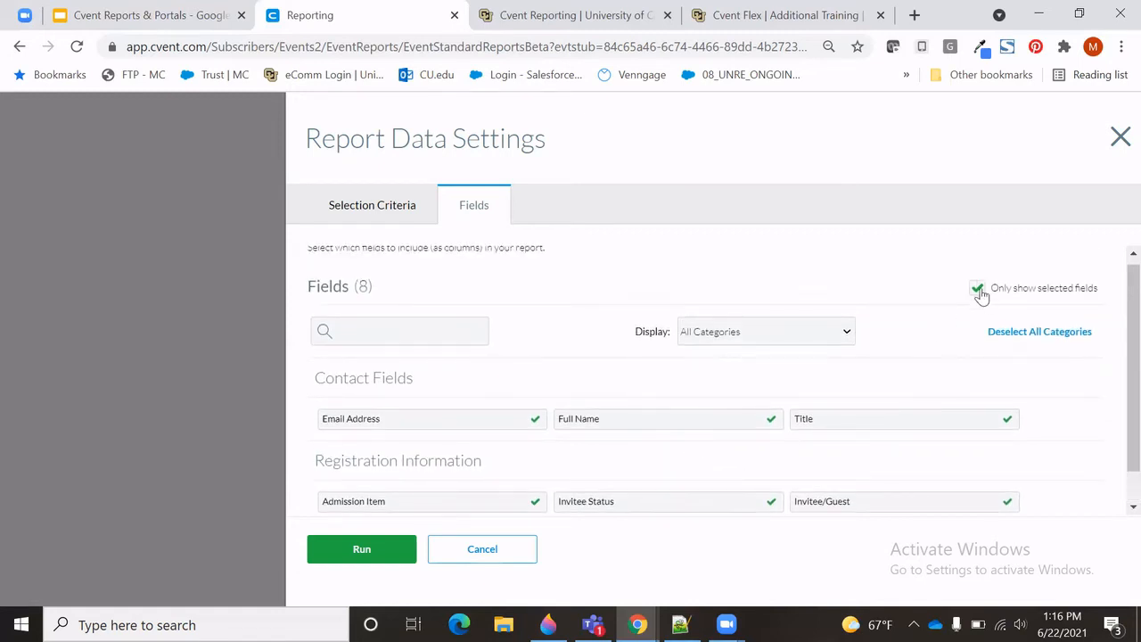
Show all available fields again, search them for "pron" and add the Pronouns custom contact field to the report.
click(978, 289)
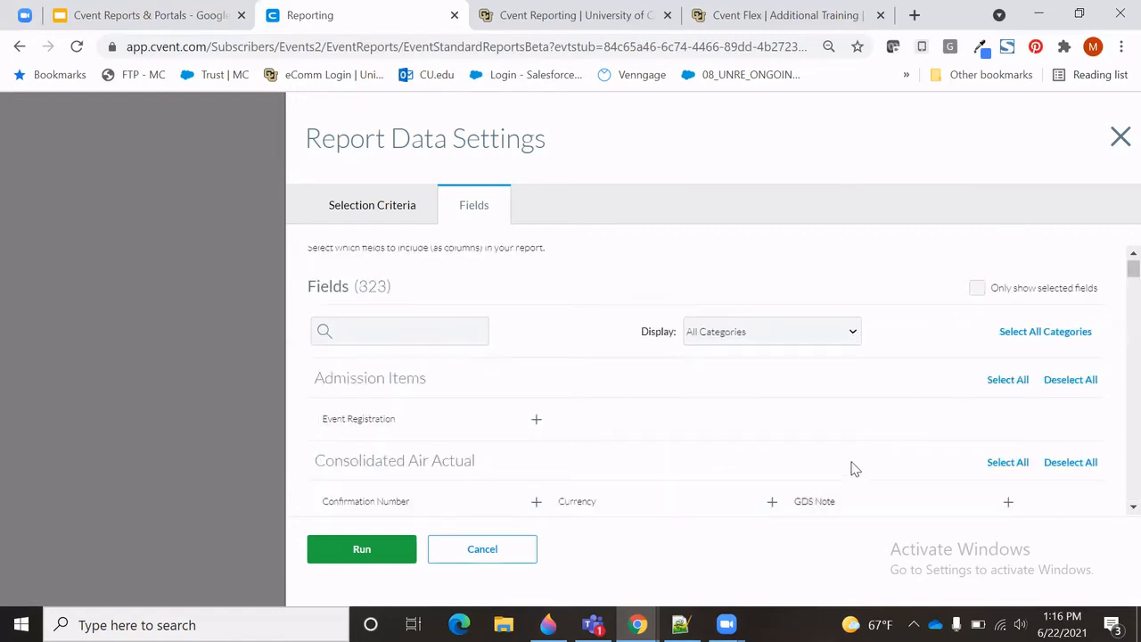
scroll(853, 466, down, 1)
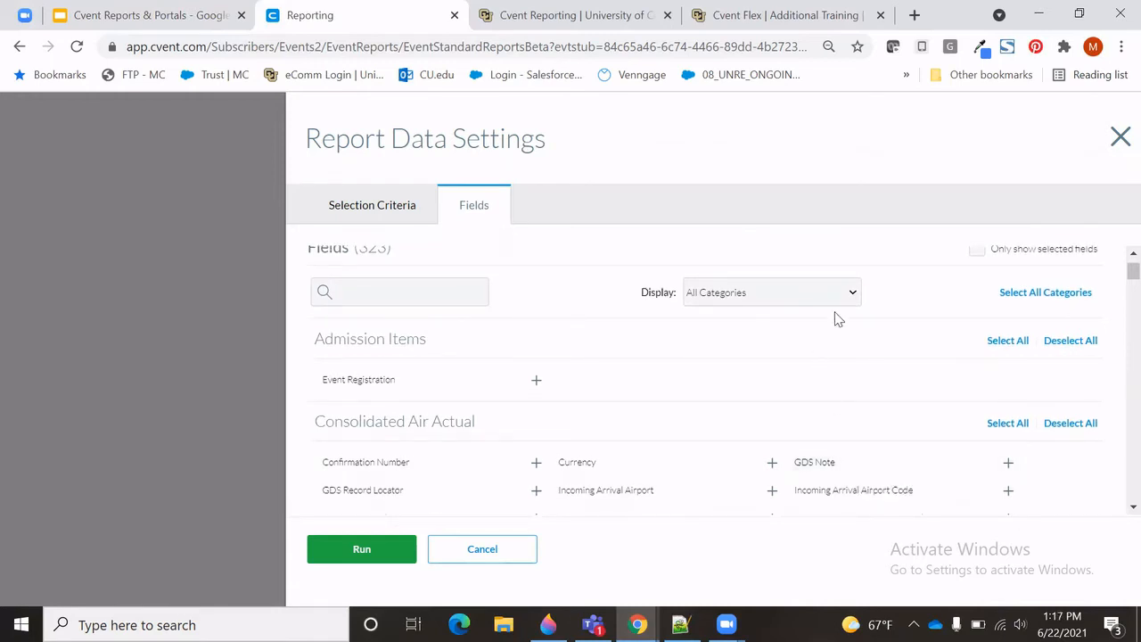
click(852, 294)
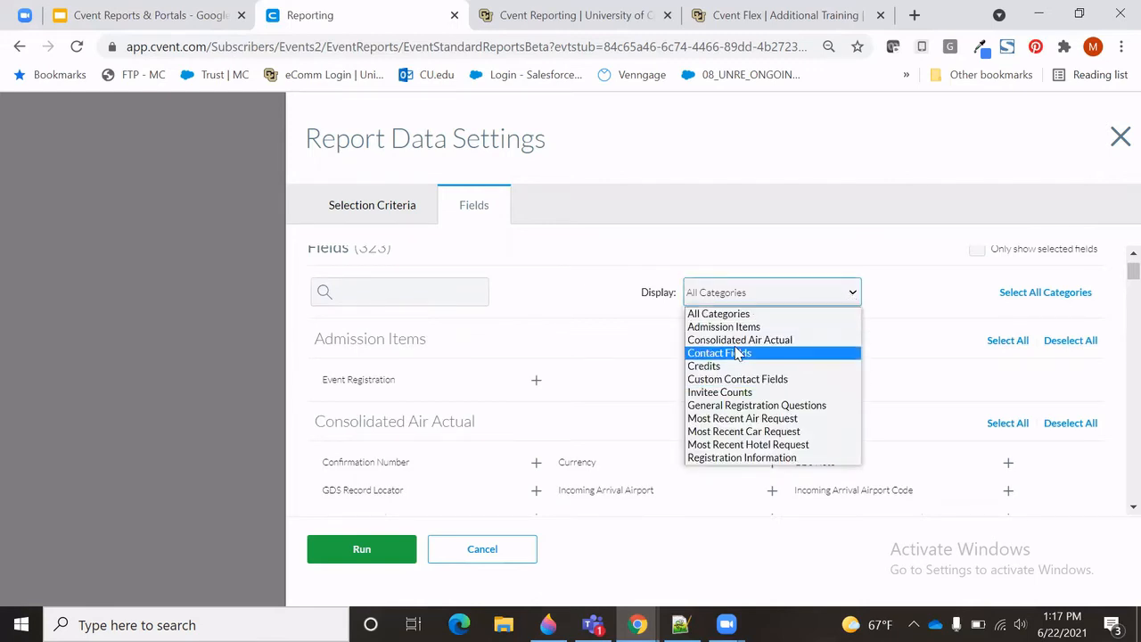
click(448, 294)
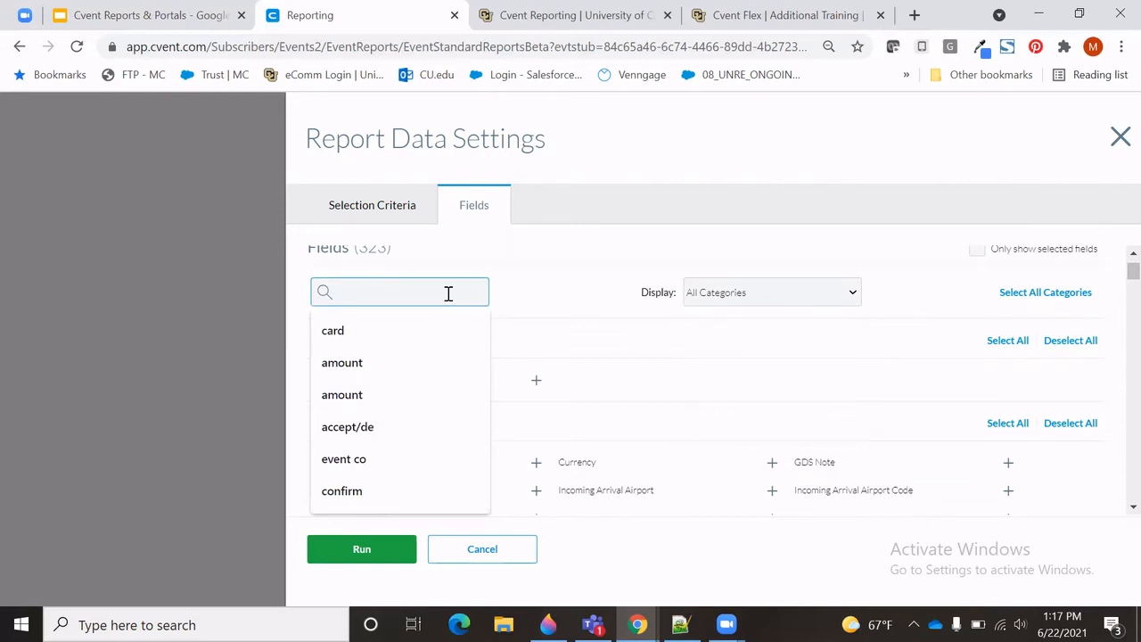
text(pron)
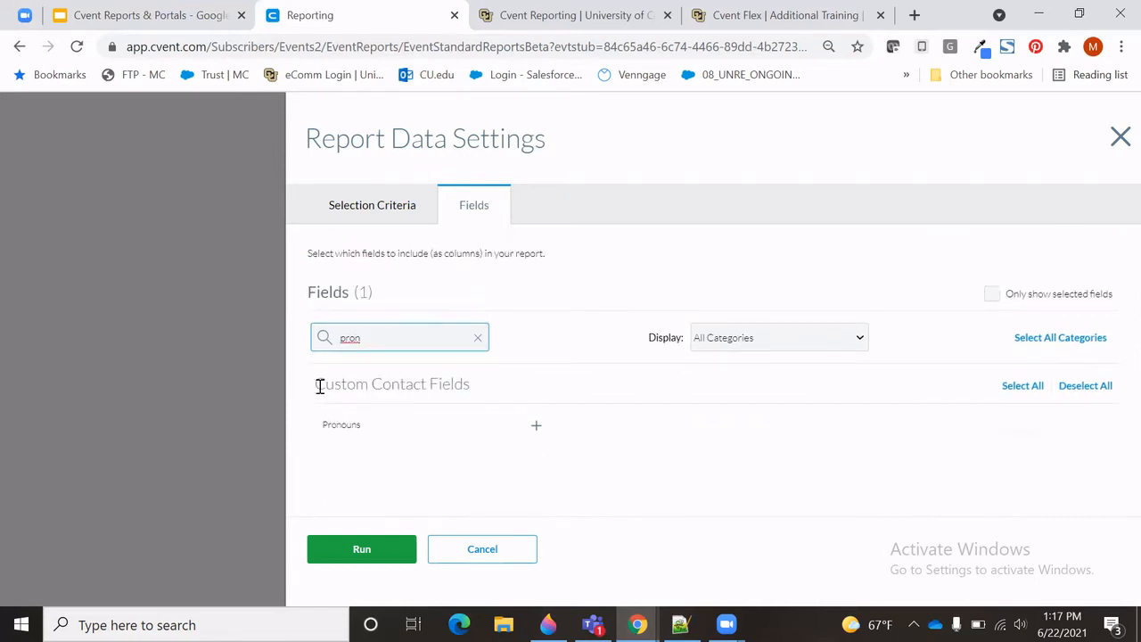
drag(324, 385, 466, 400)
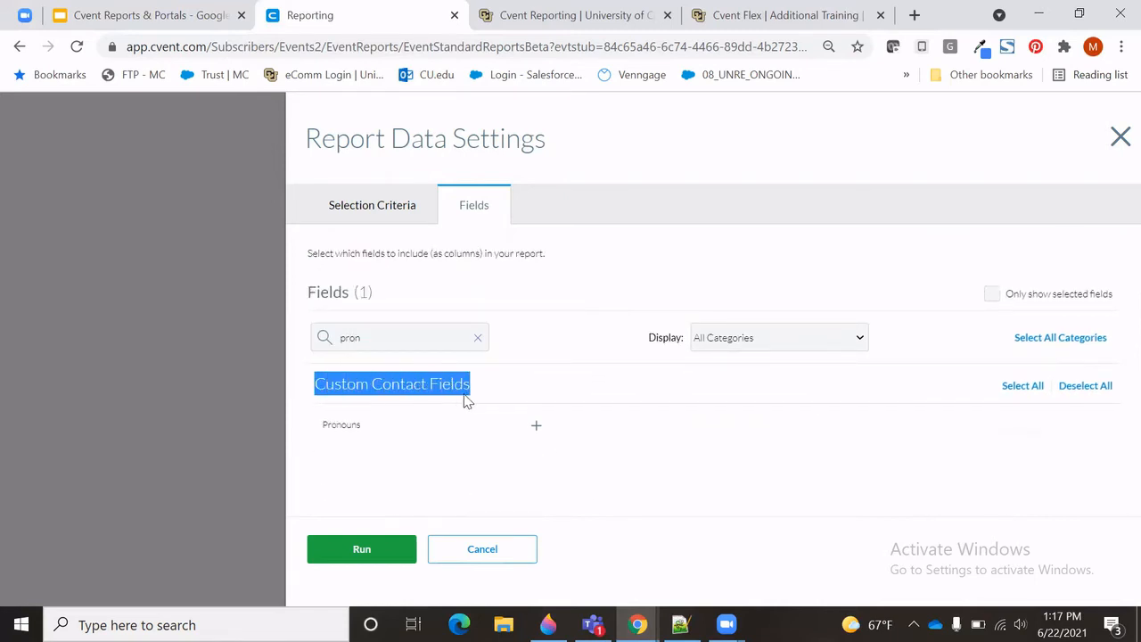
click(390, 346)
click(370, 431)
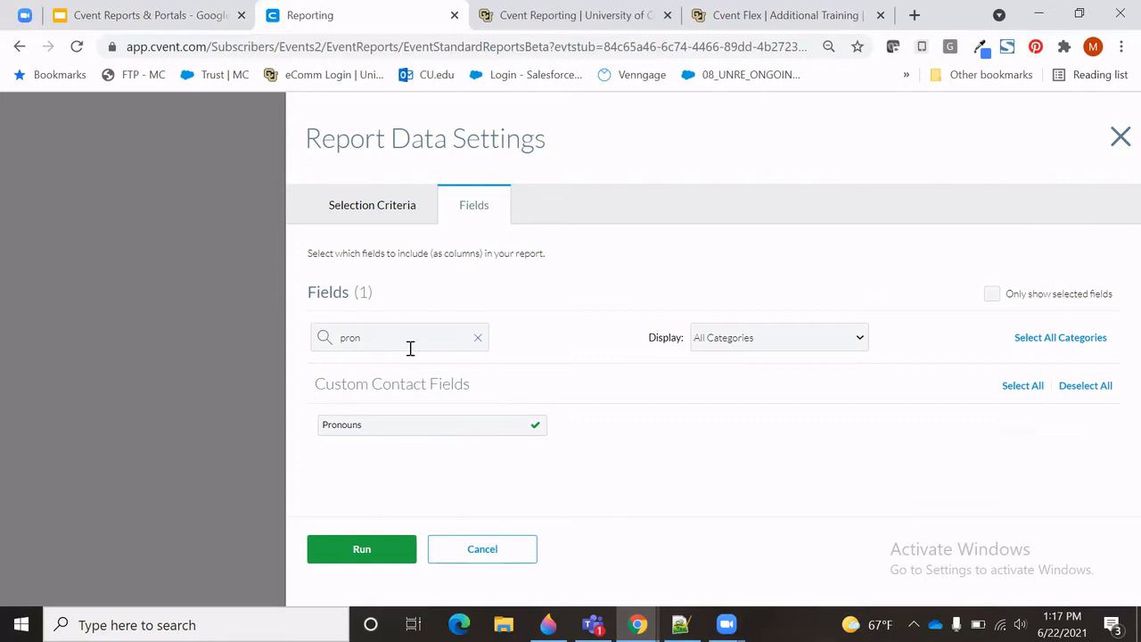
Limit the field list to the Custom Contact Fields category, clear the search and examine the fields it offers.
click(734, 344)
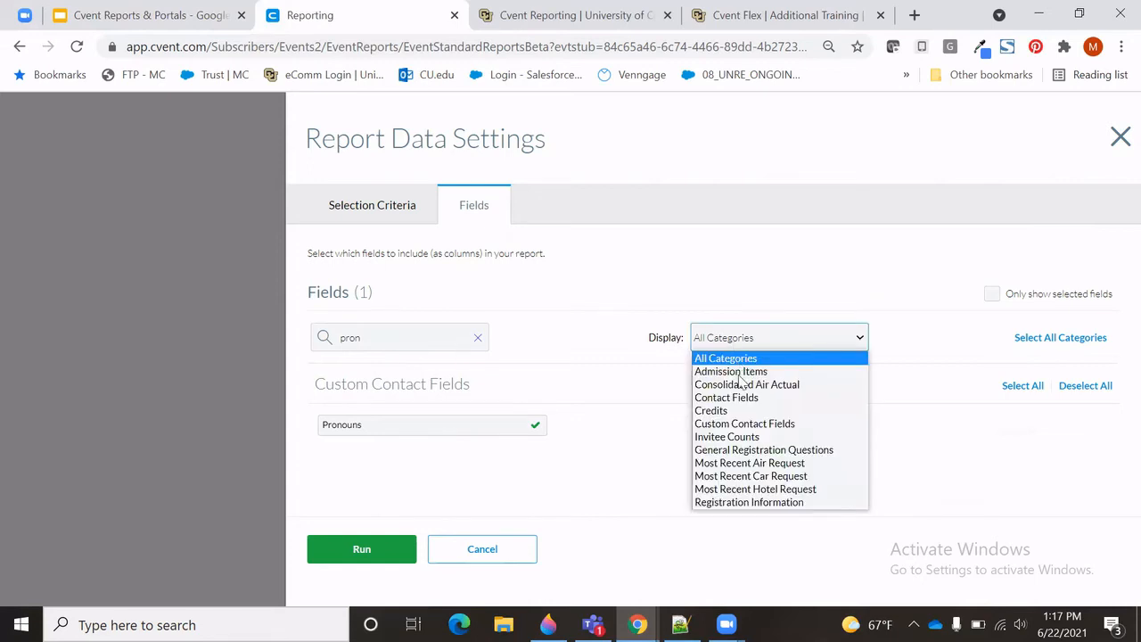
click(741, 425)
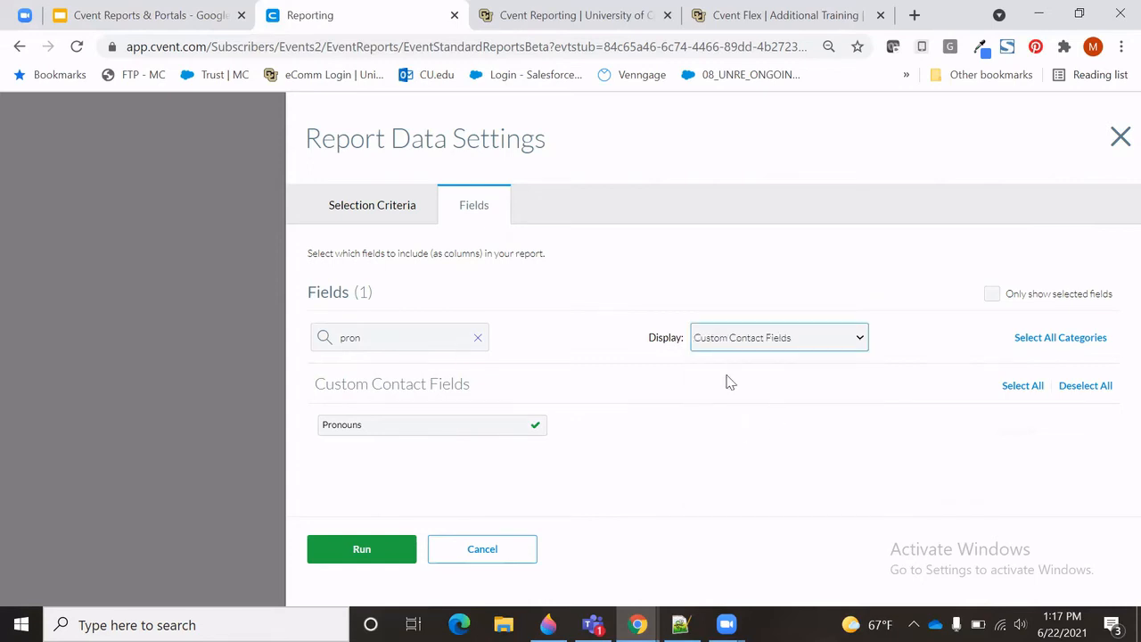
click(477, 339)
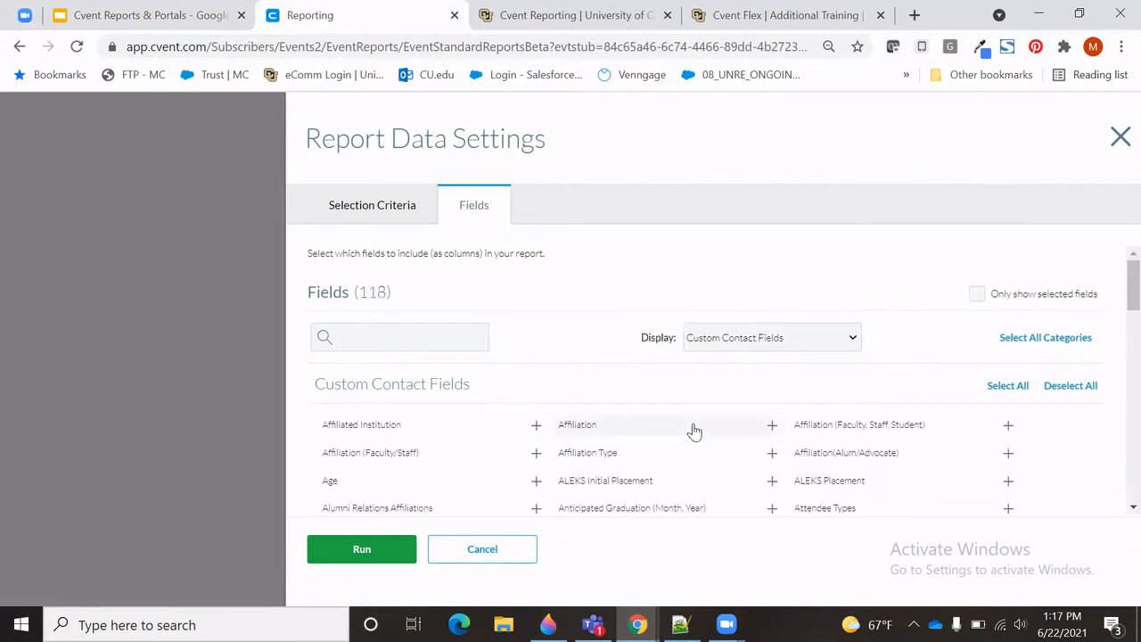
scroll(693, 430, down, 2)
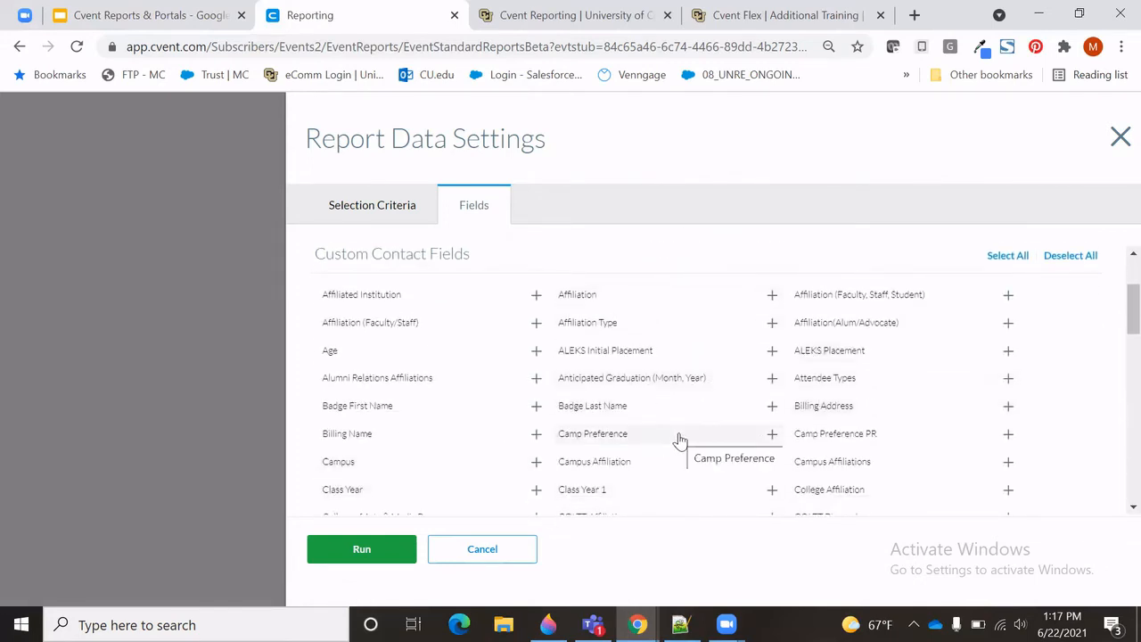
scroll(679, 438, down, 5)
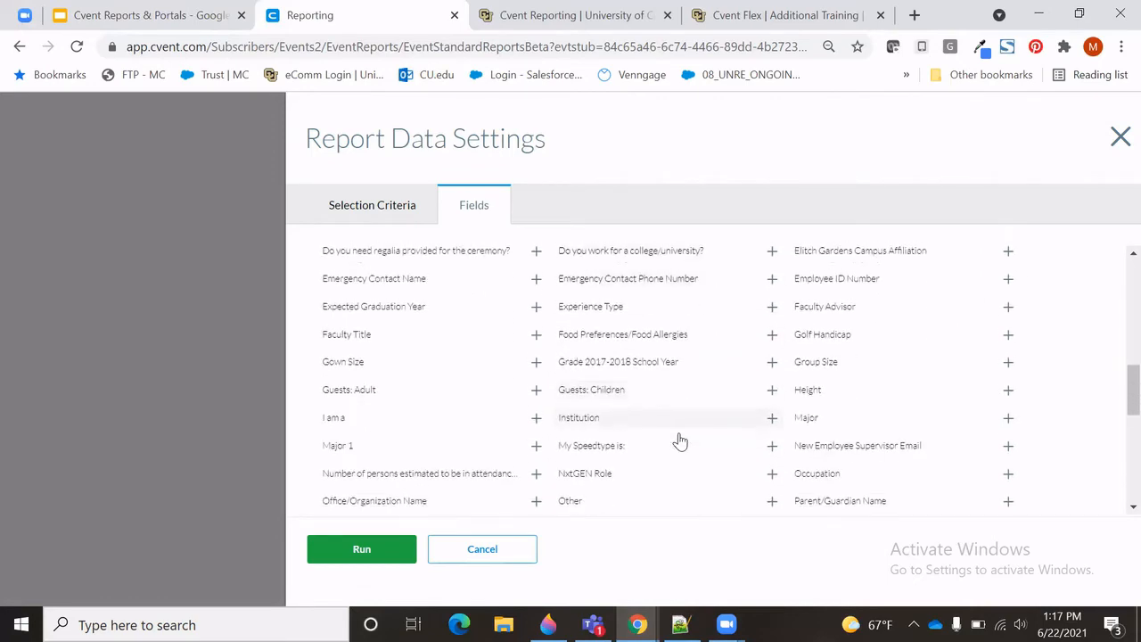
scroll(679, 439, down, 3)
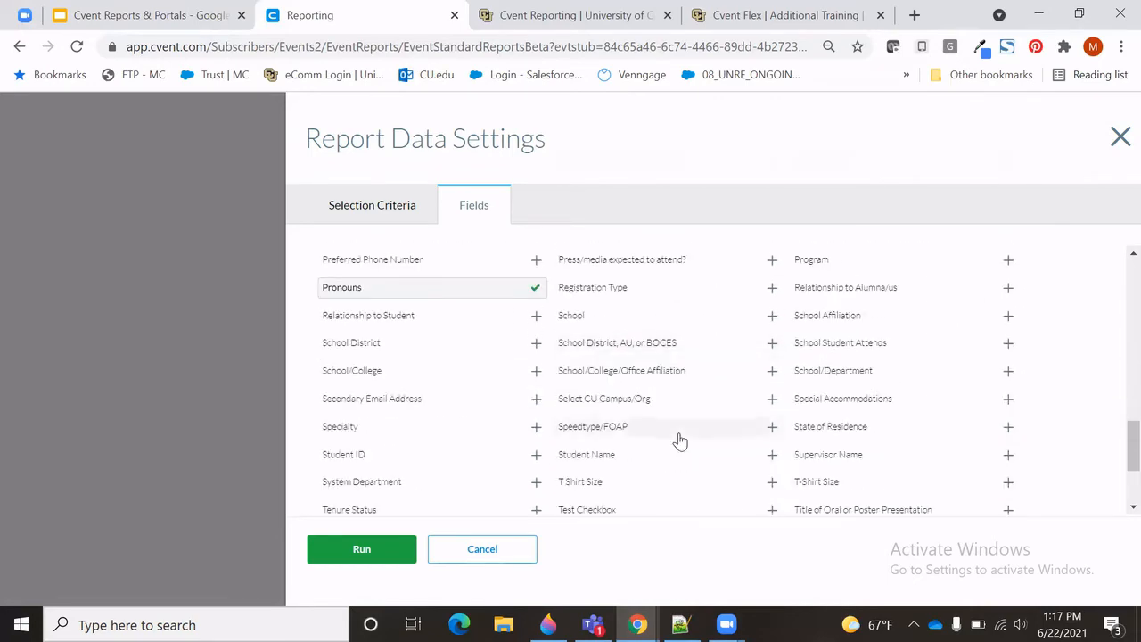
scroll(679, 438, down, 2)
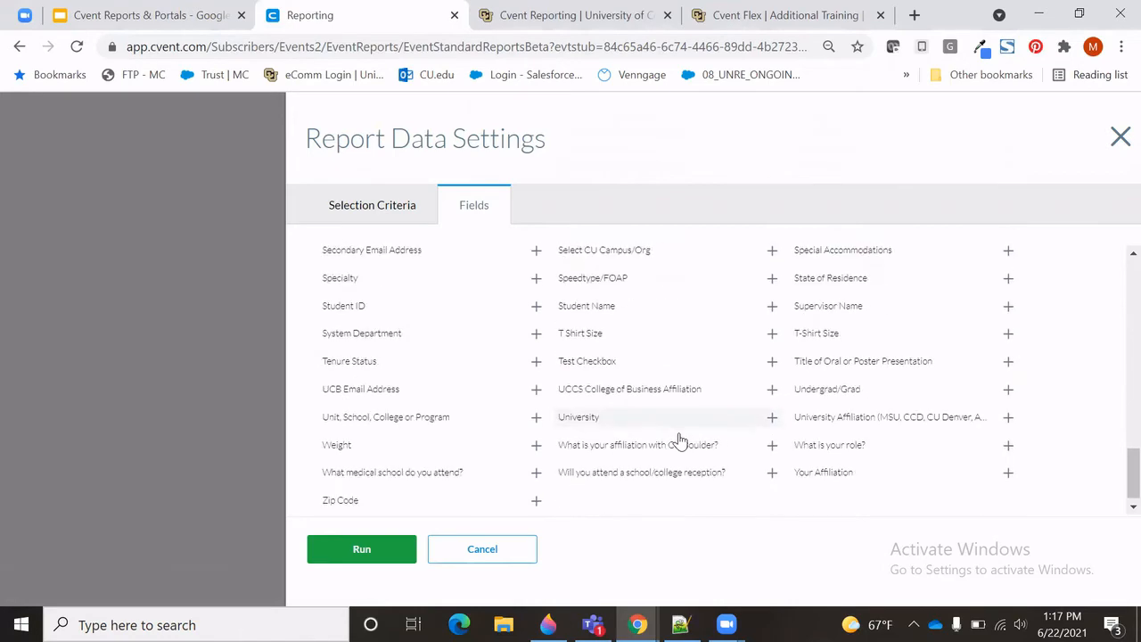
scroll(680, 439, up, 3)
scroll(679, 438, up, 6)
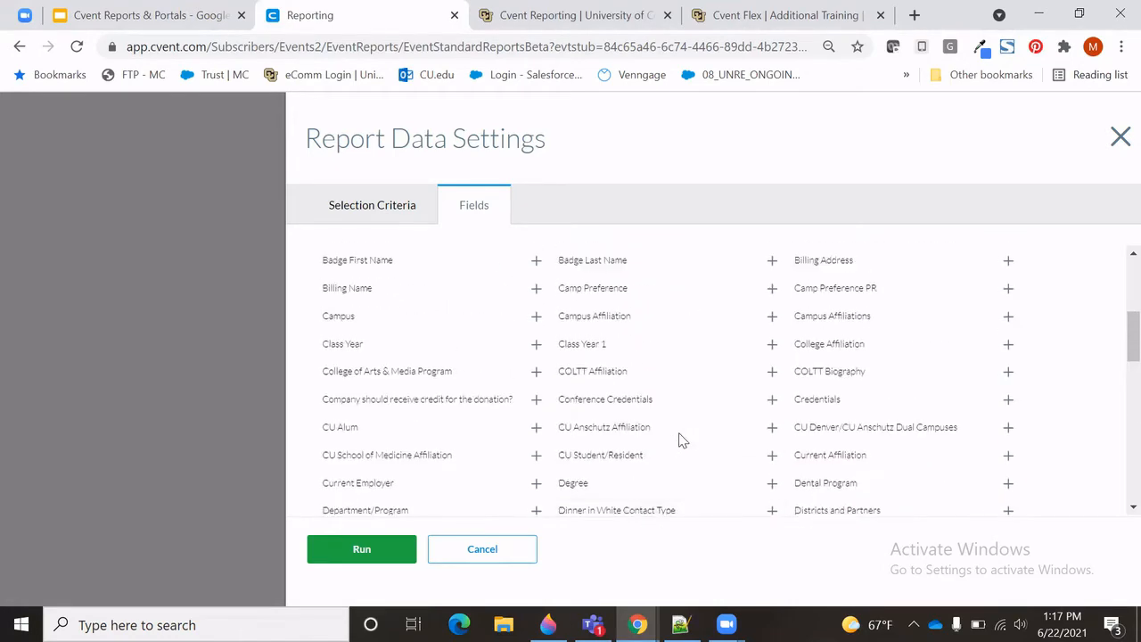
scroll(620, 415, up, 5)
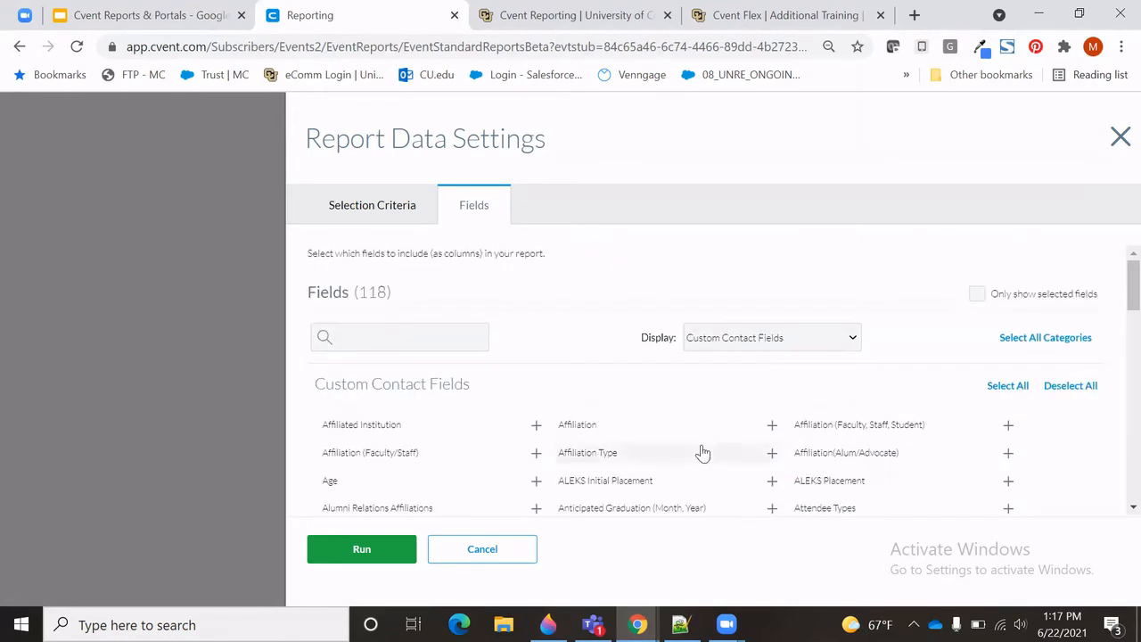
click(457, 346)
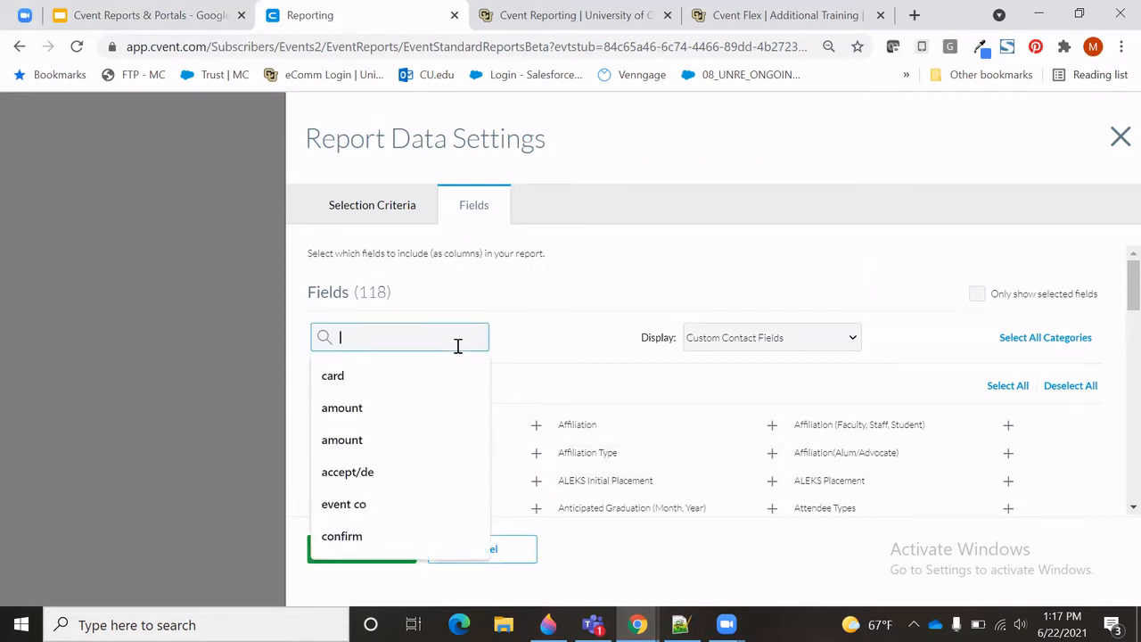
click(555, 330)
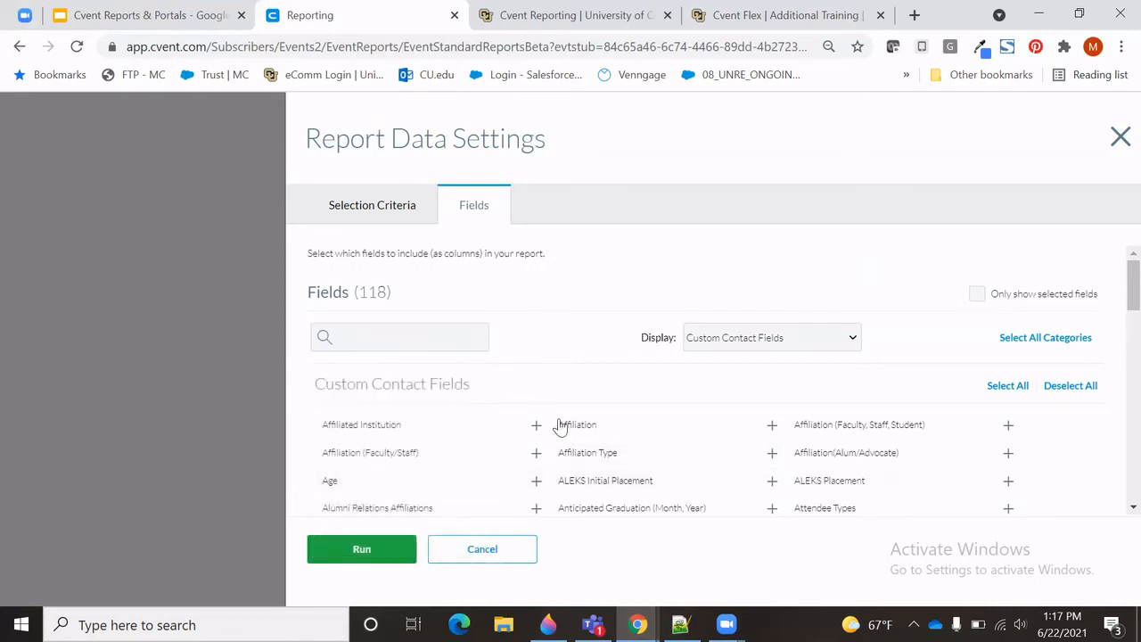
scroll(558, 425, down, 2)
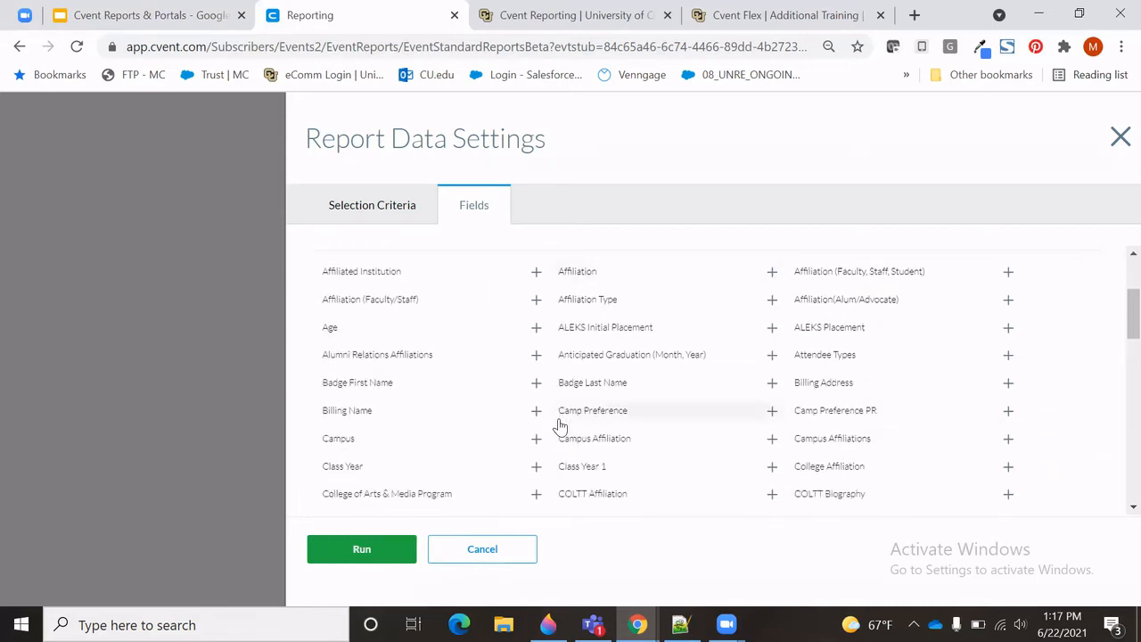
scroll(515, 298, up, 2)
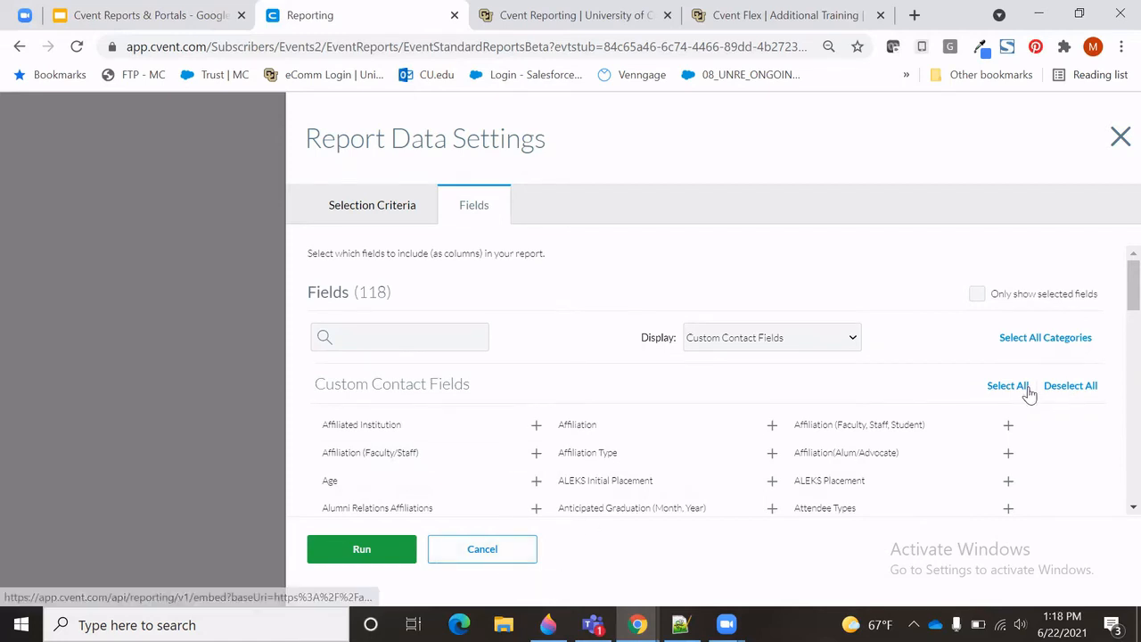
Show only the selected custom contact fields, remove Pronouns and run the Registrant Details report.
click(979, 298)
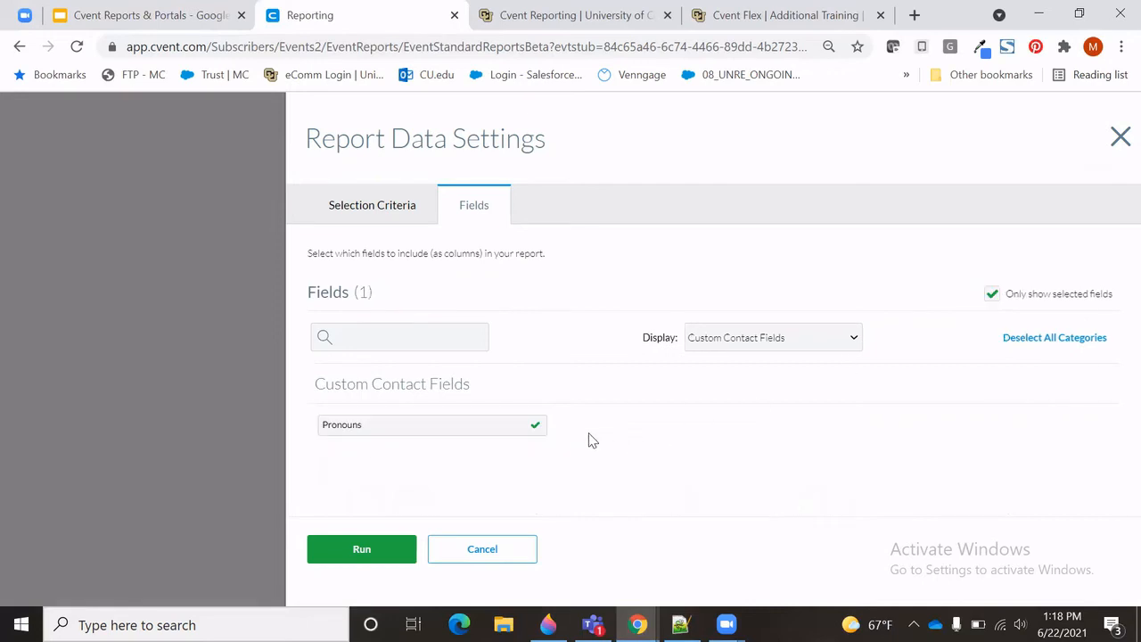
click(534, 426)
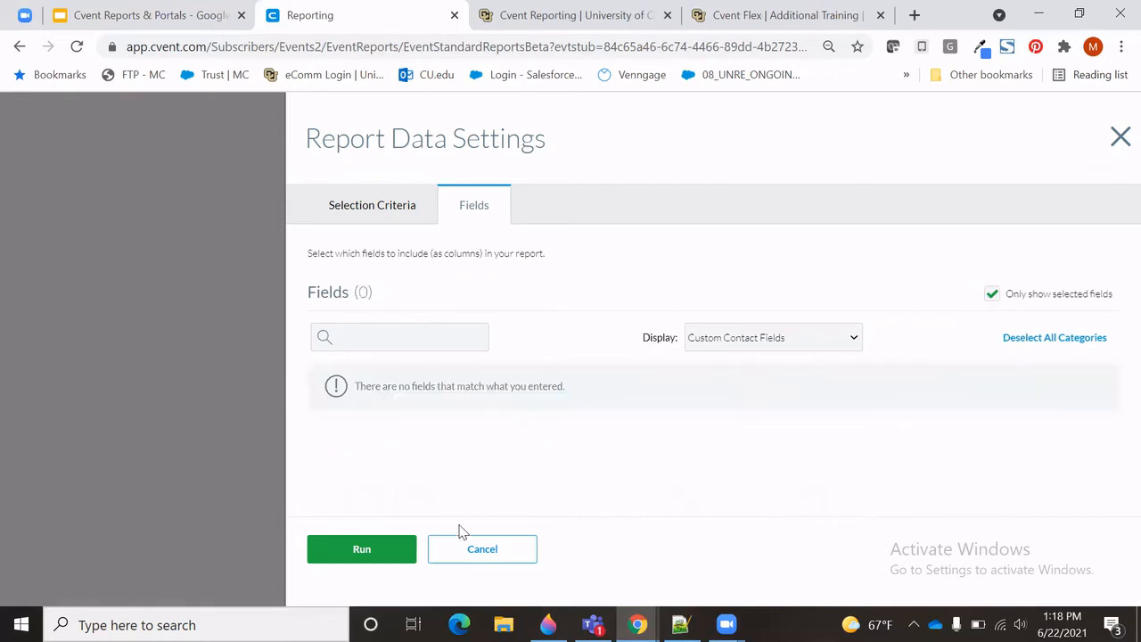
click(382, 551)
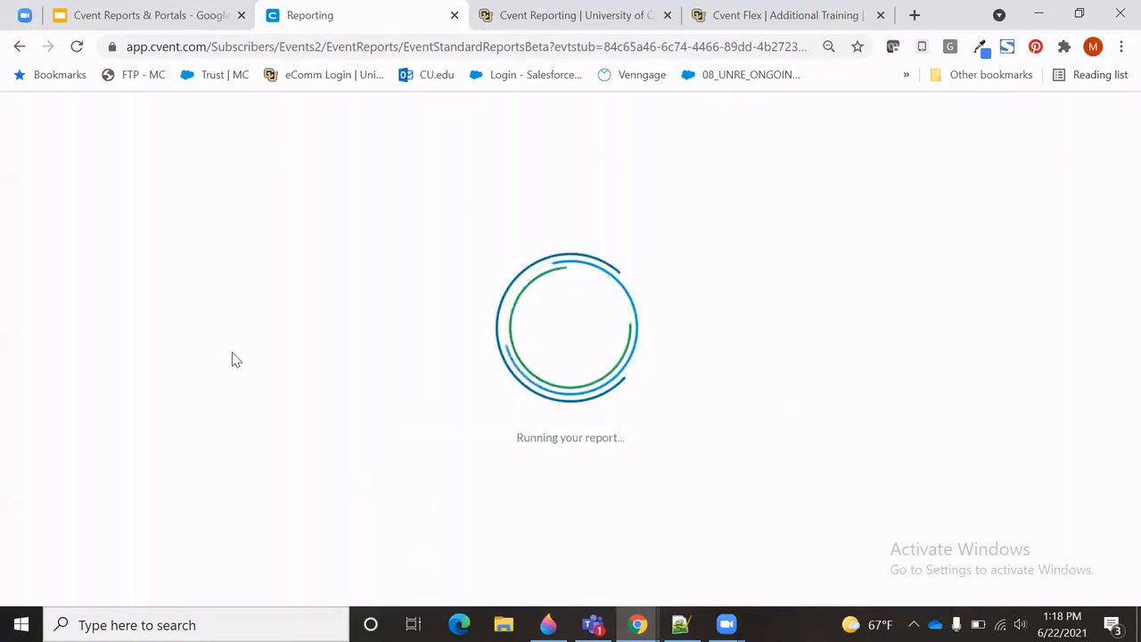
Switch to the Google Slides presentation and advance to the slide about saving and exporting reports.
click(134, 13)
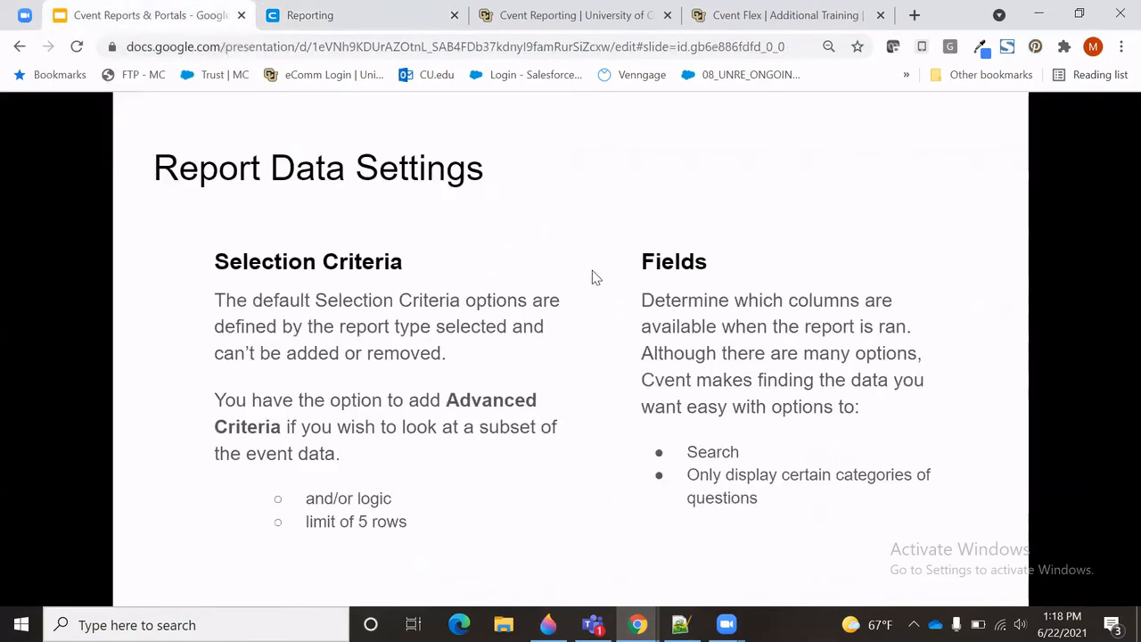
key(Right)
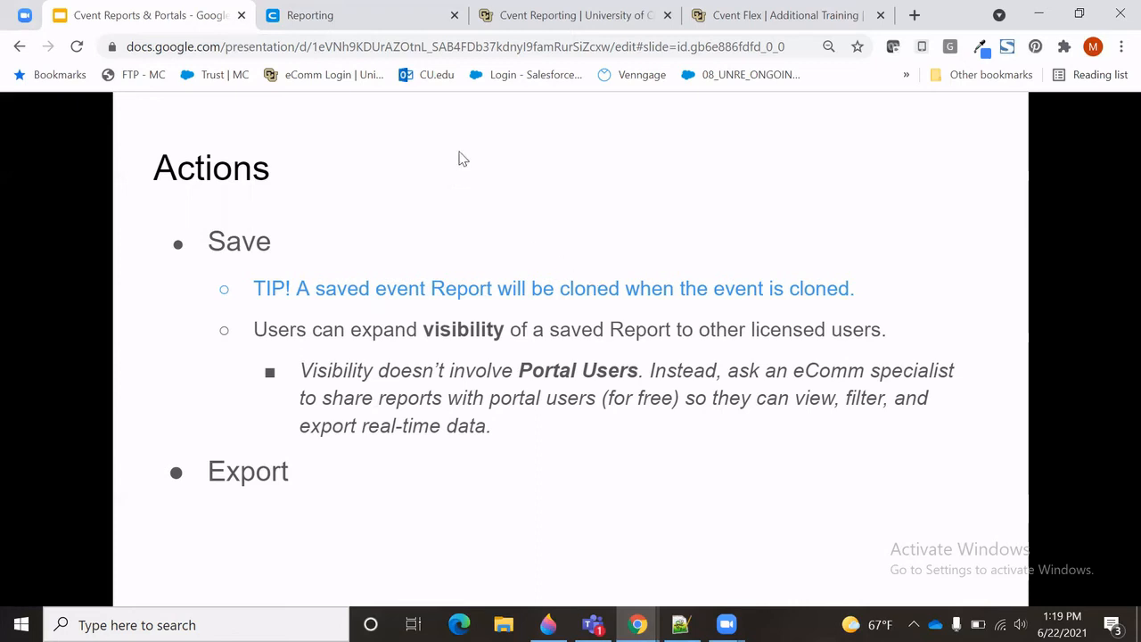
Switch back to the Cvent report and view the options available for the Registration Trend chart.
click(355, 20)
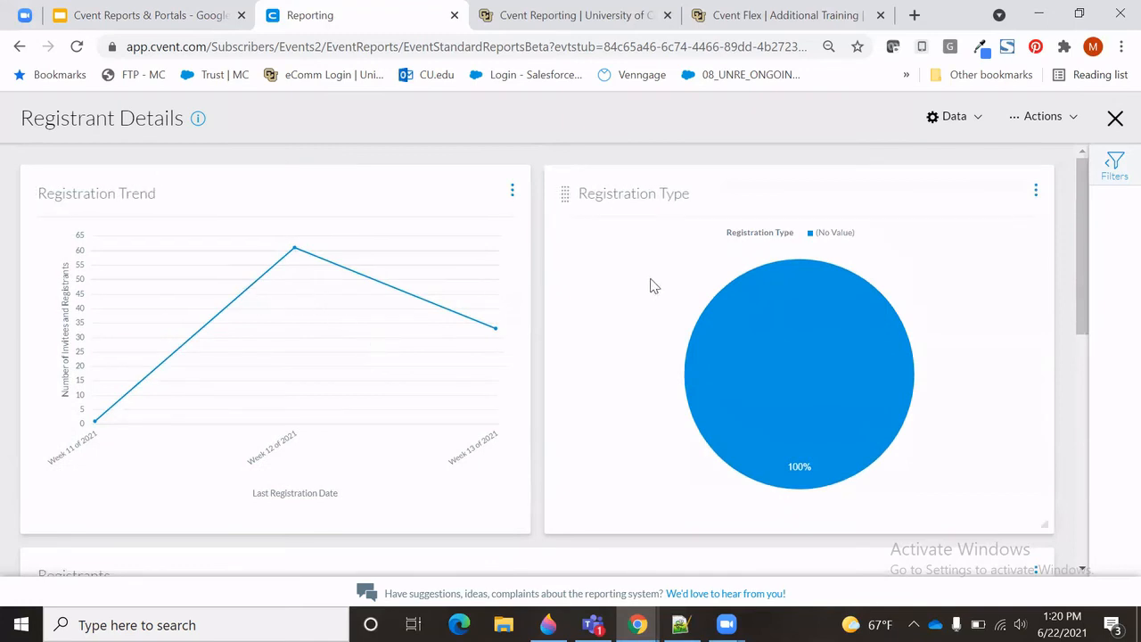
click(513, 191)
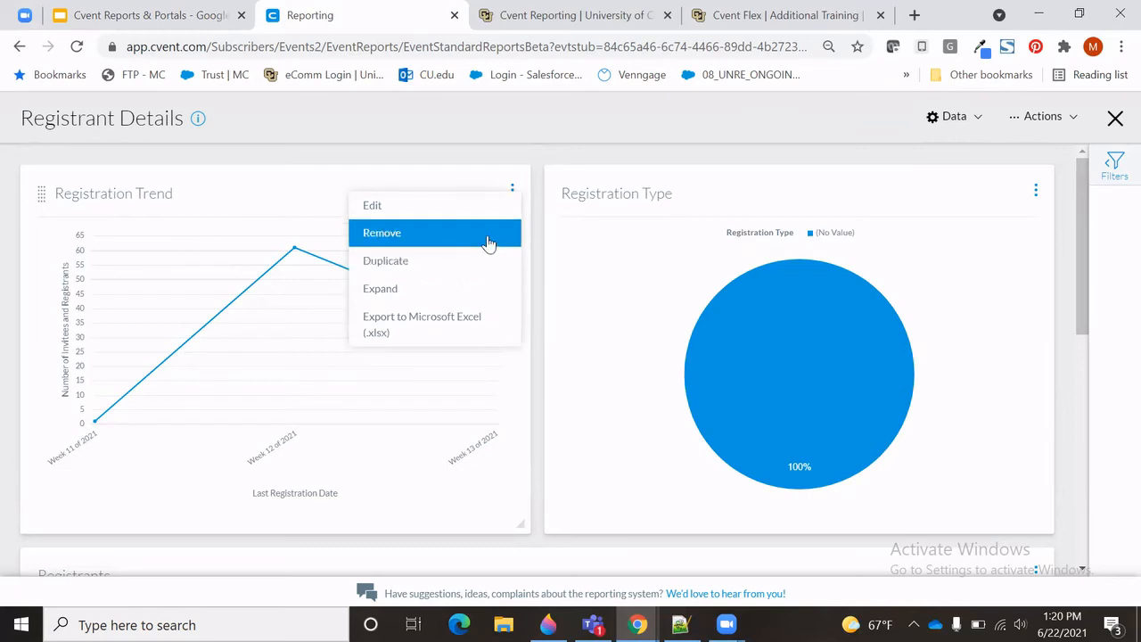
click(535, 172)
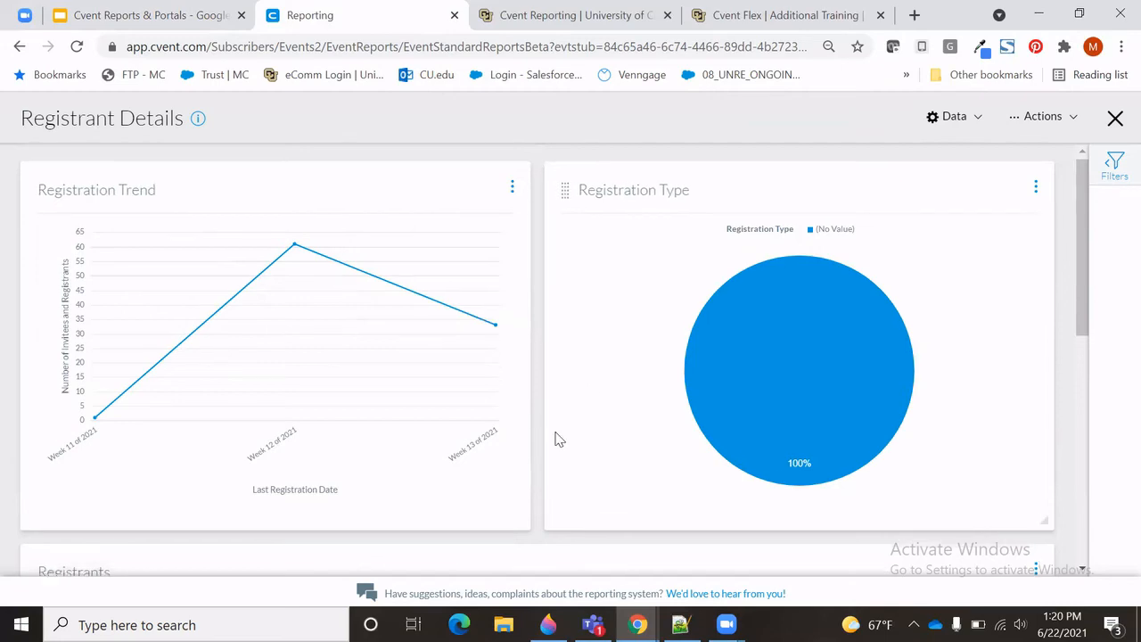
Examine the rows and columns of the Registrants table in the Registrant Details report.
scroll(555, 439, down, 3)
scroll(554, 439, down, 3)
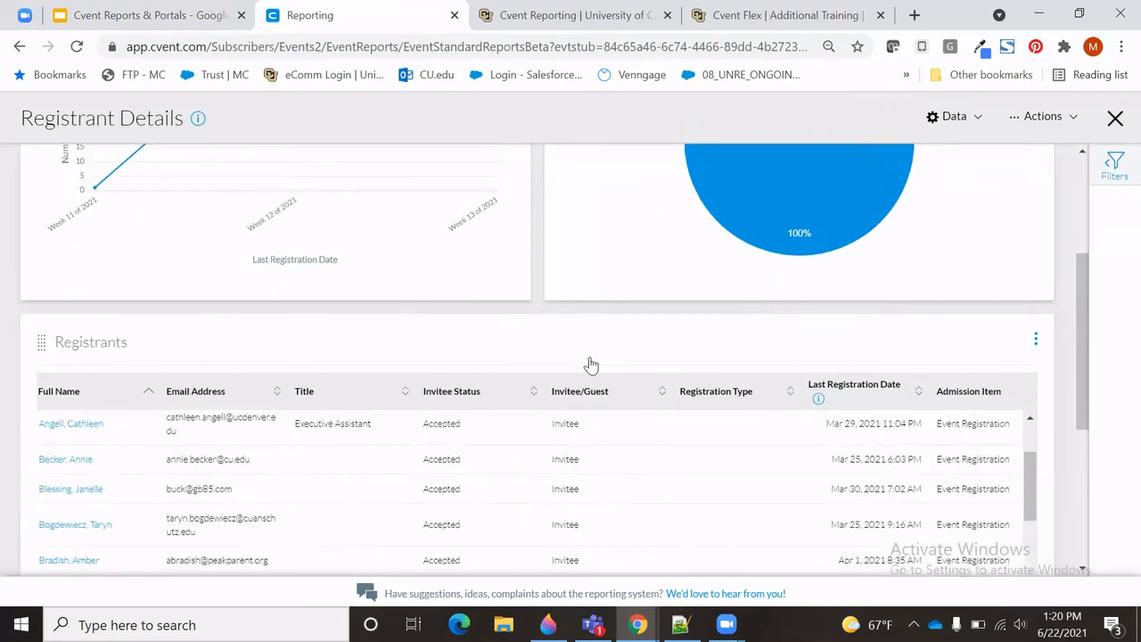
scroll(591, 354, down, 2)
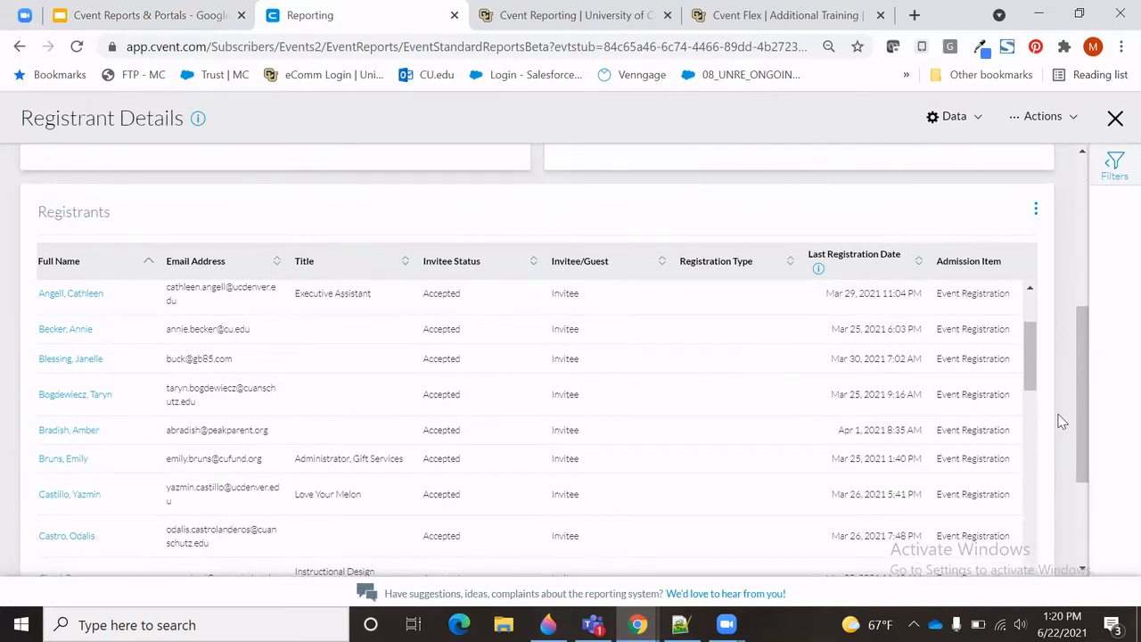
scroll(1060, 422, down, 1)
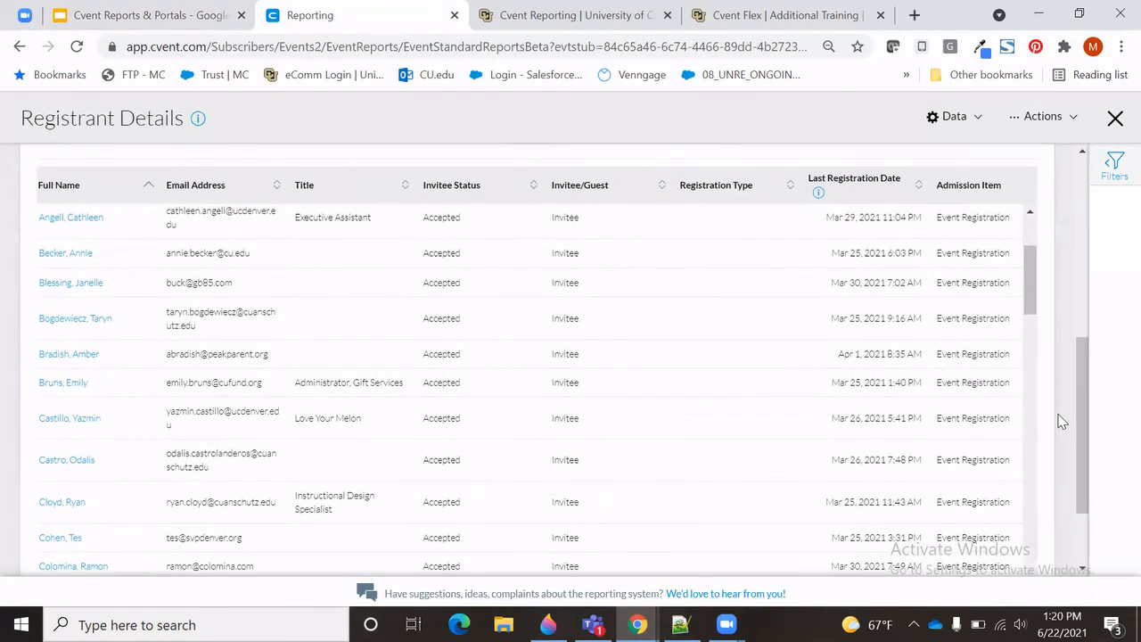
scroll(726, 489, right, 1)
scroll(725, 489, up, 1)
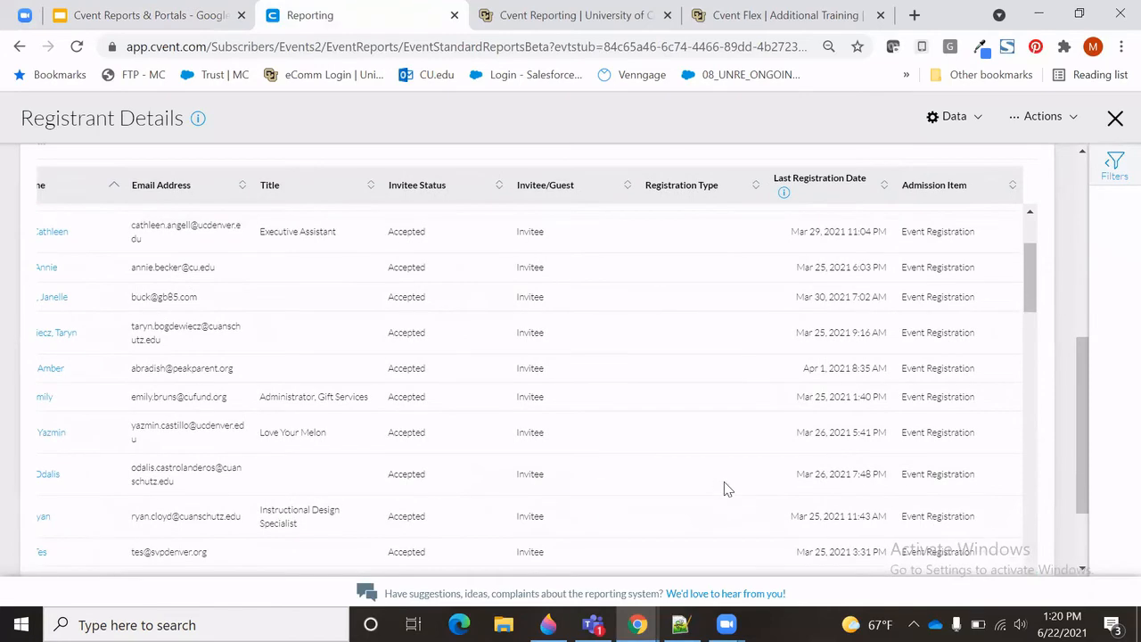
scroll(726, 489, left, 1)
scroll(725, 490, up, 2)
scroll(726, 490, right, 1)
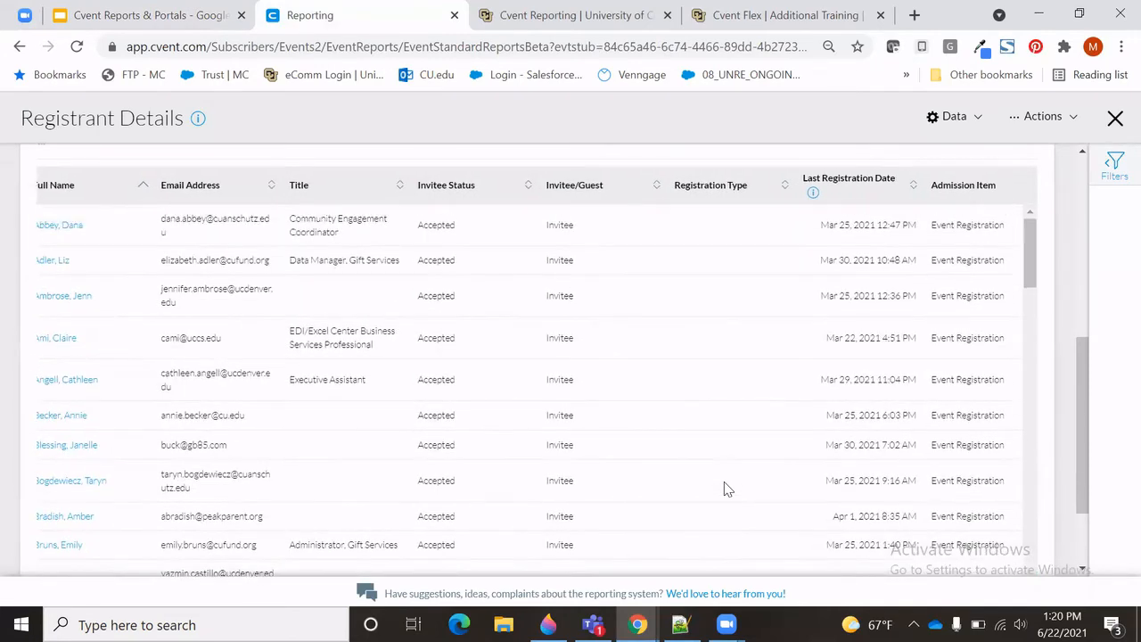
View the Save As settings of the Registrant Details report, including its Selected users visibility option, and close them without saving.
click(1041, 117)
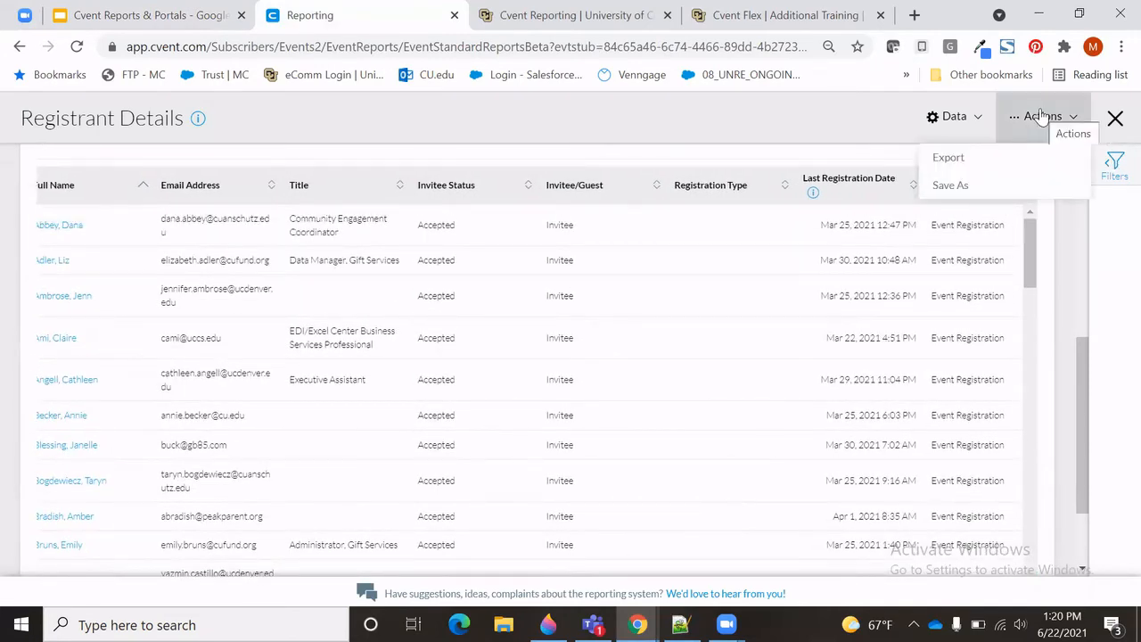
click(997, 185)
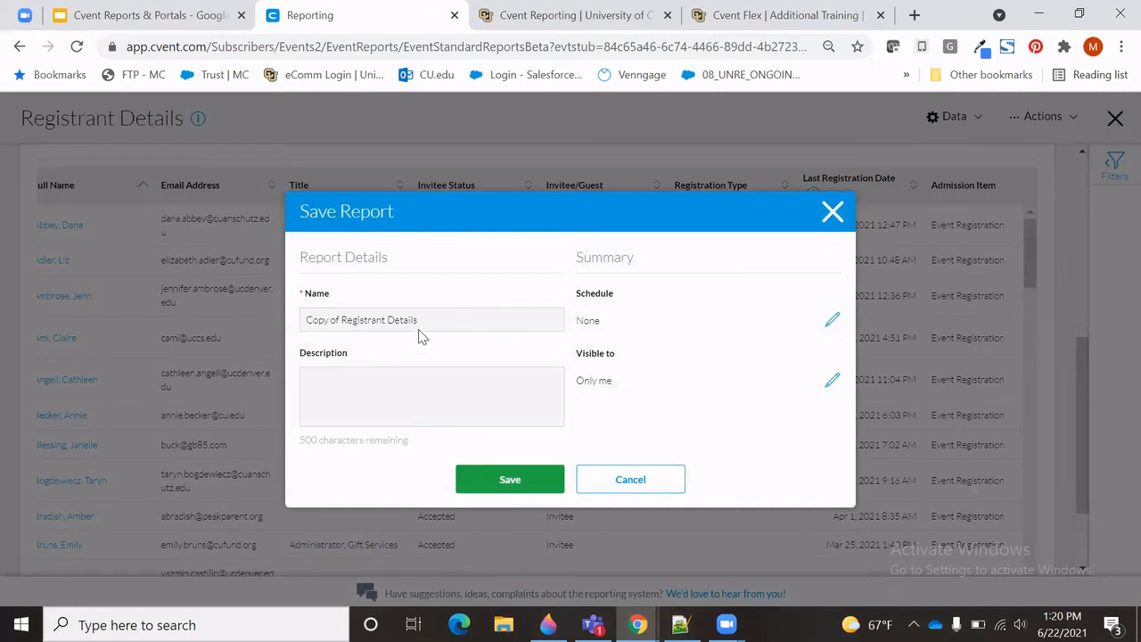
click(422, 321)
key(ctrl+a)
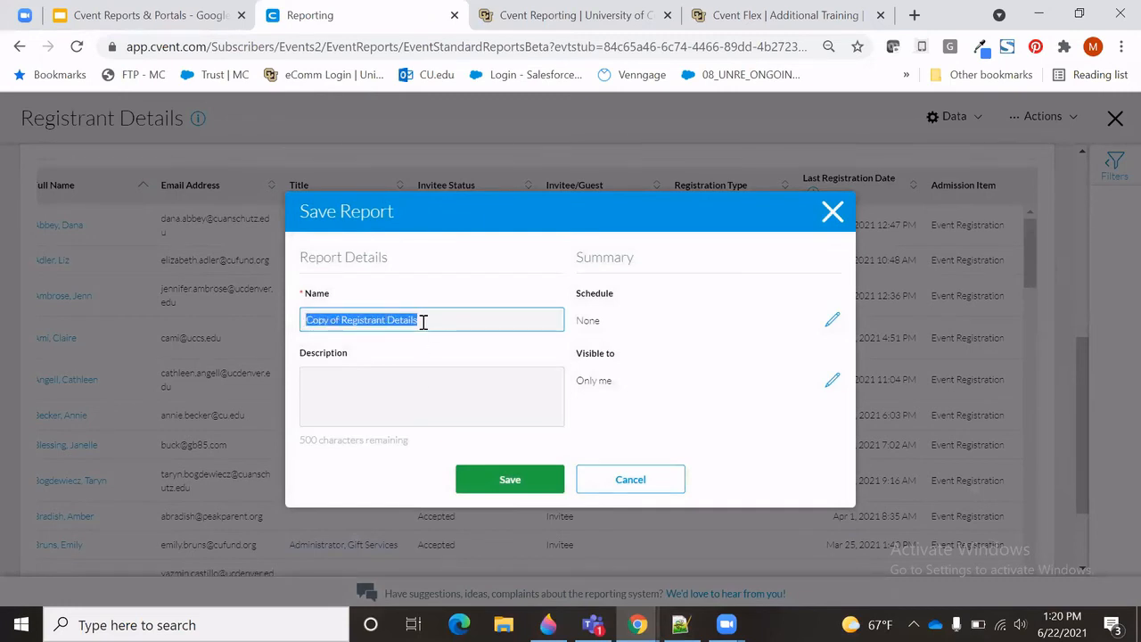
click(416, 395)
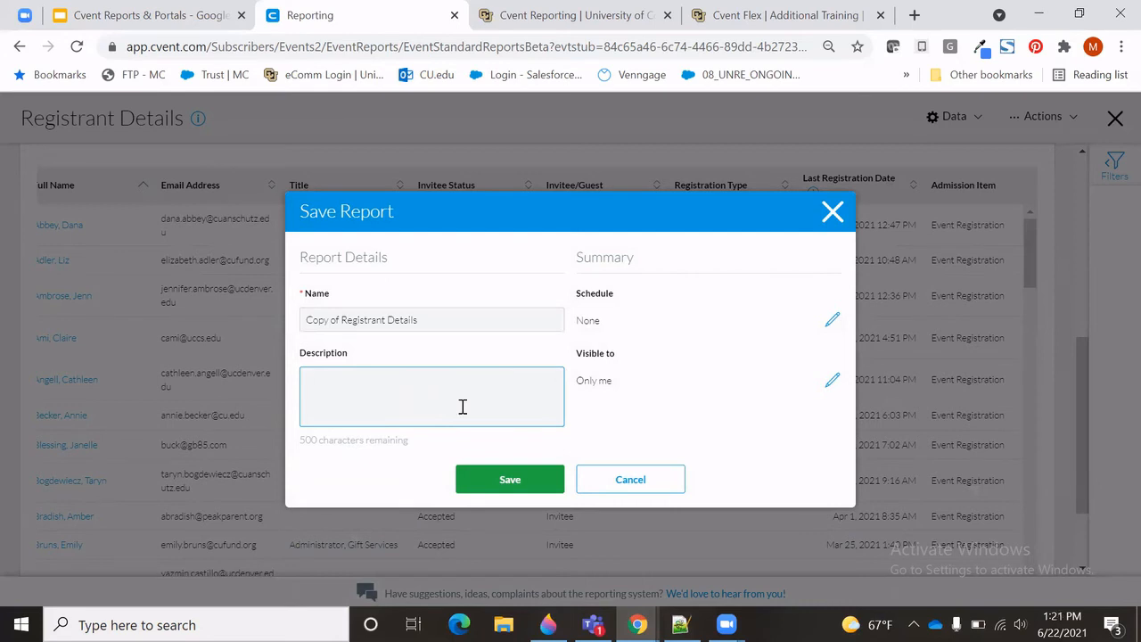
click(830, 385)
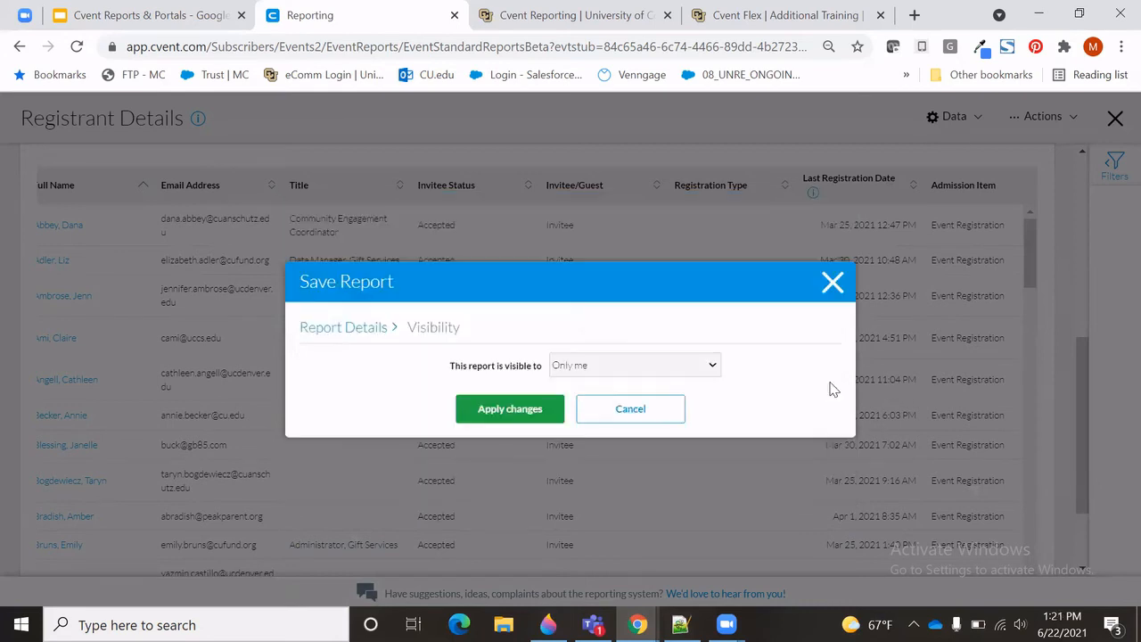
click(704, 364)
click(685, 410)
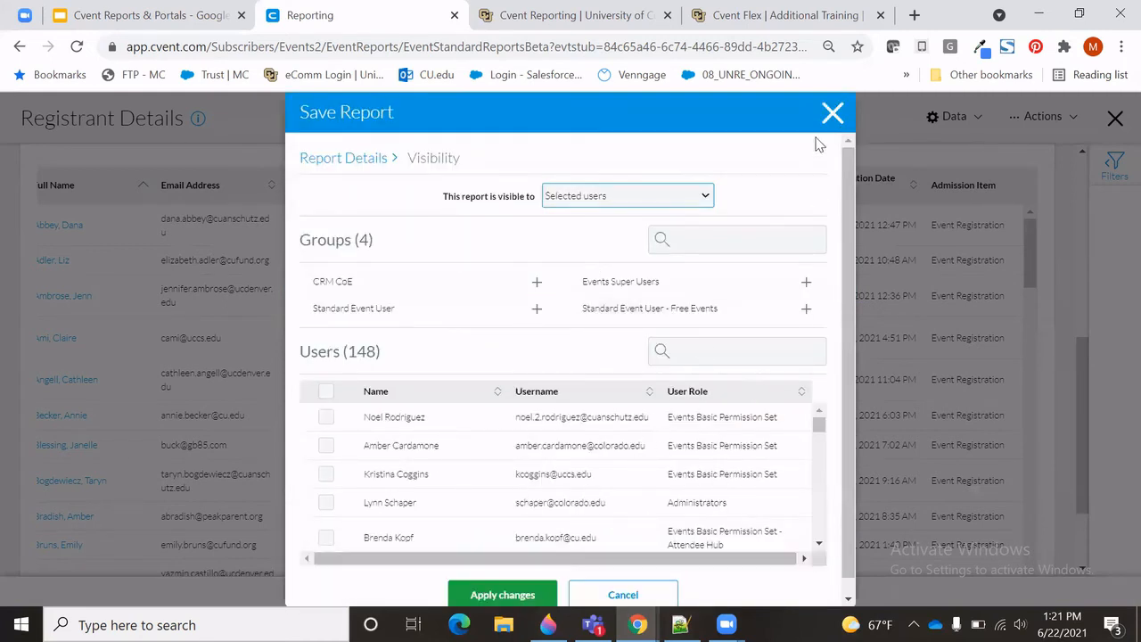
click(829, 115)
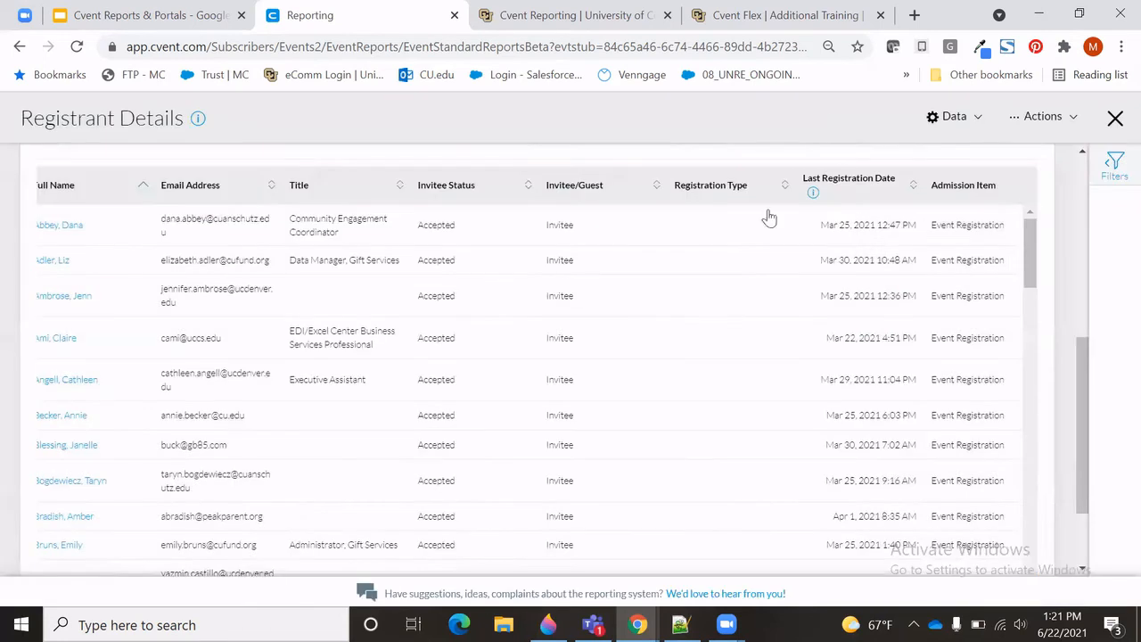
click(1021, 126)
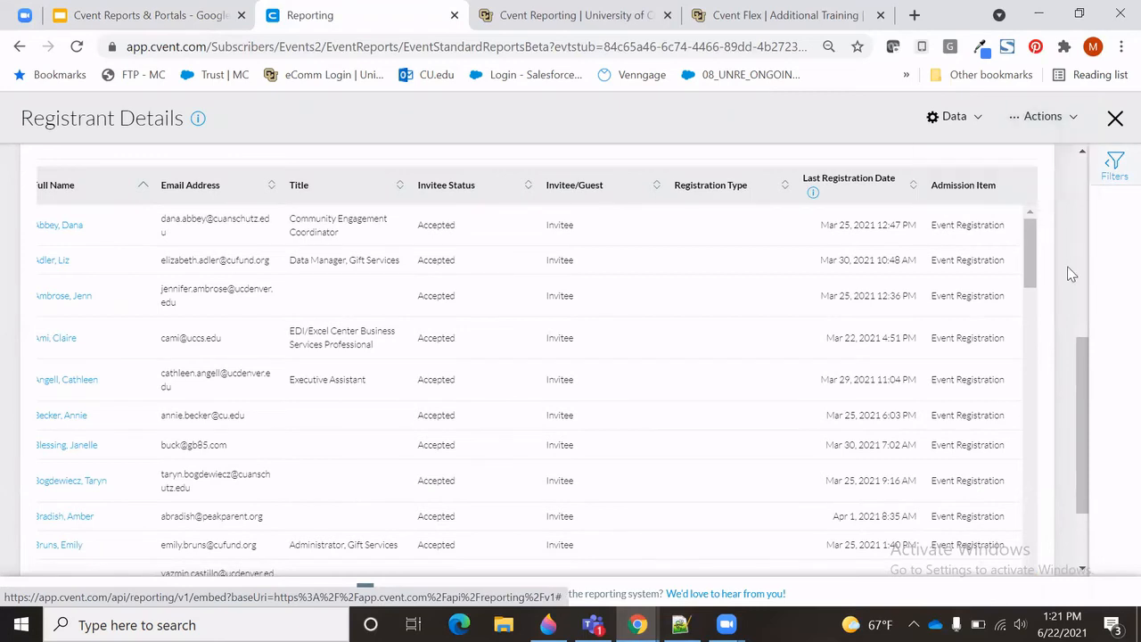
Open the grid settings of the Registrants table and move the Email Address column ahead of Full Name.
scroll(1073, 261, up, 1)
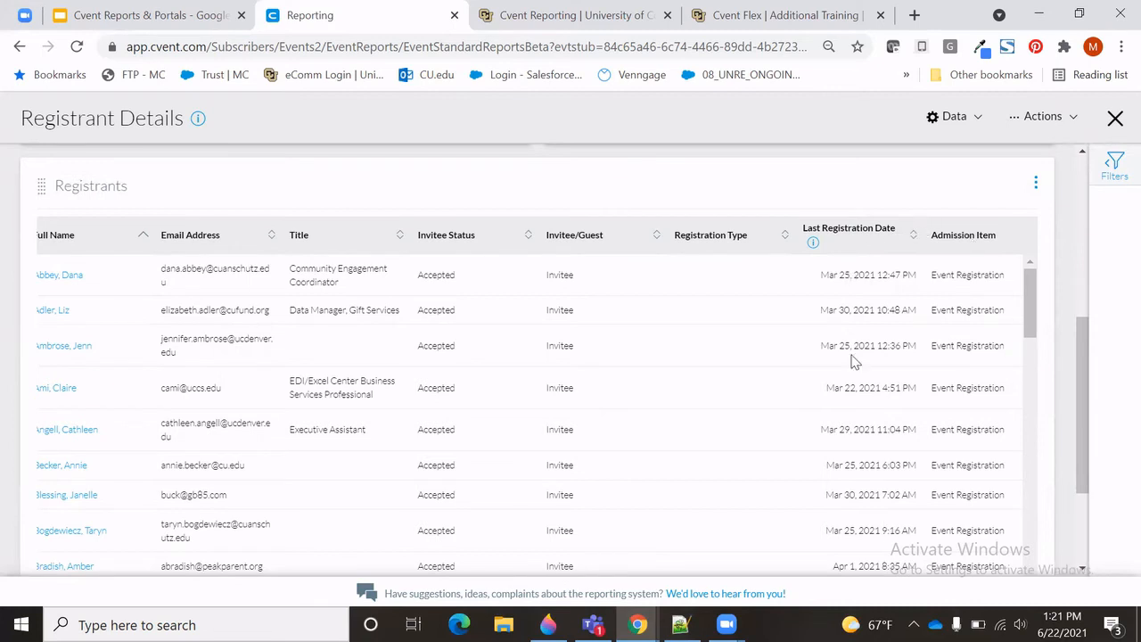
mouse_move(1038, 189)
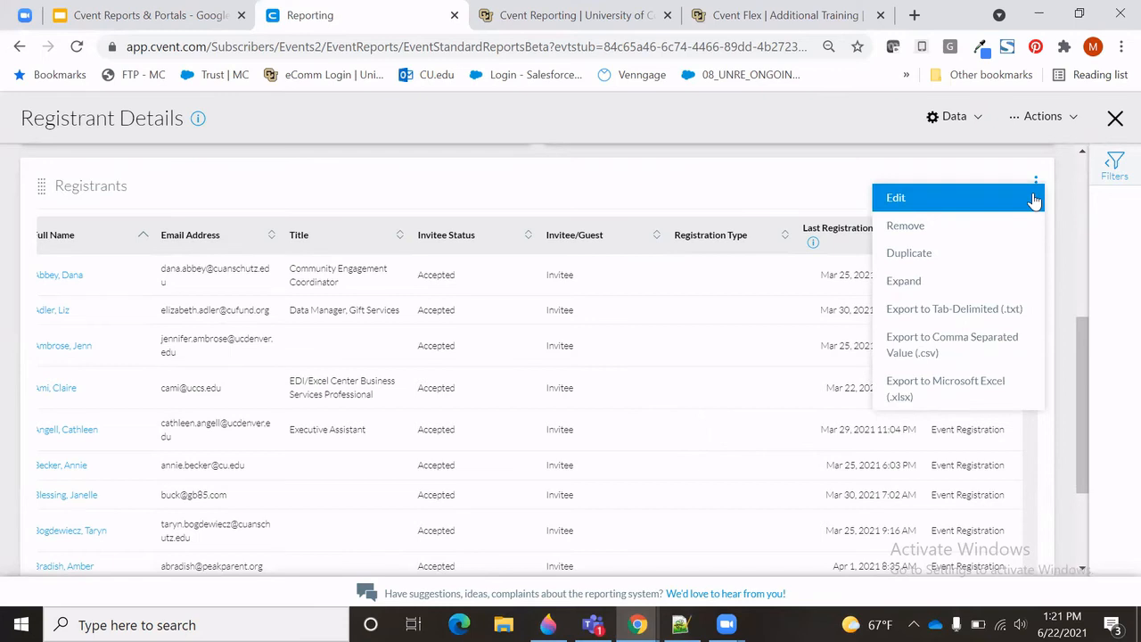
click(1034, 200)
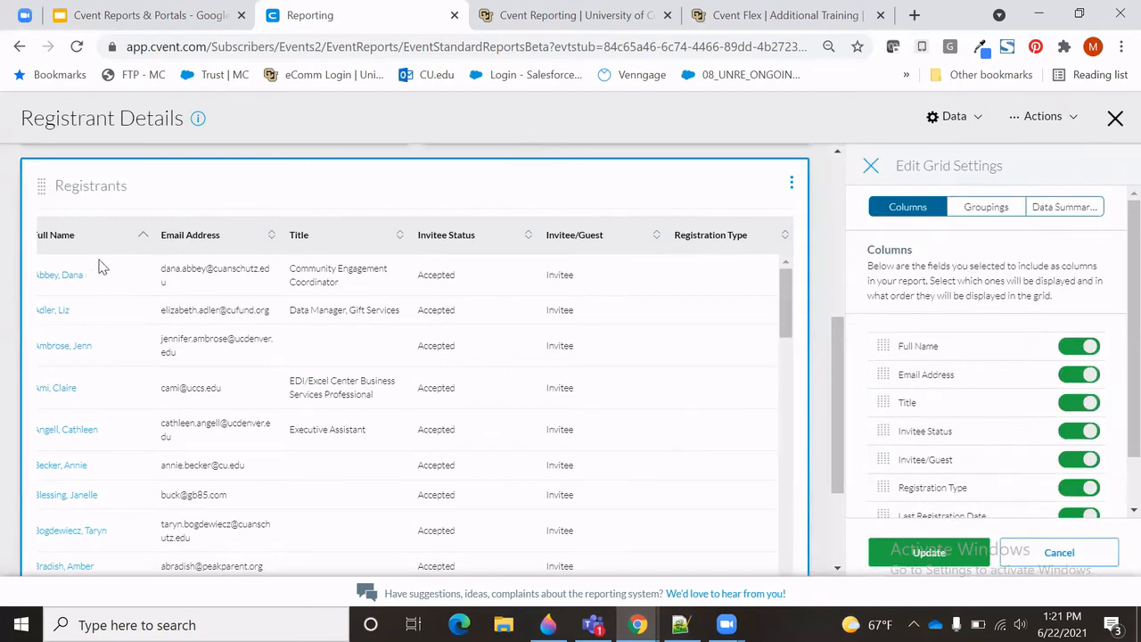
scroll(448, 345, left, 1)
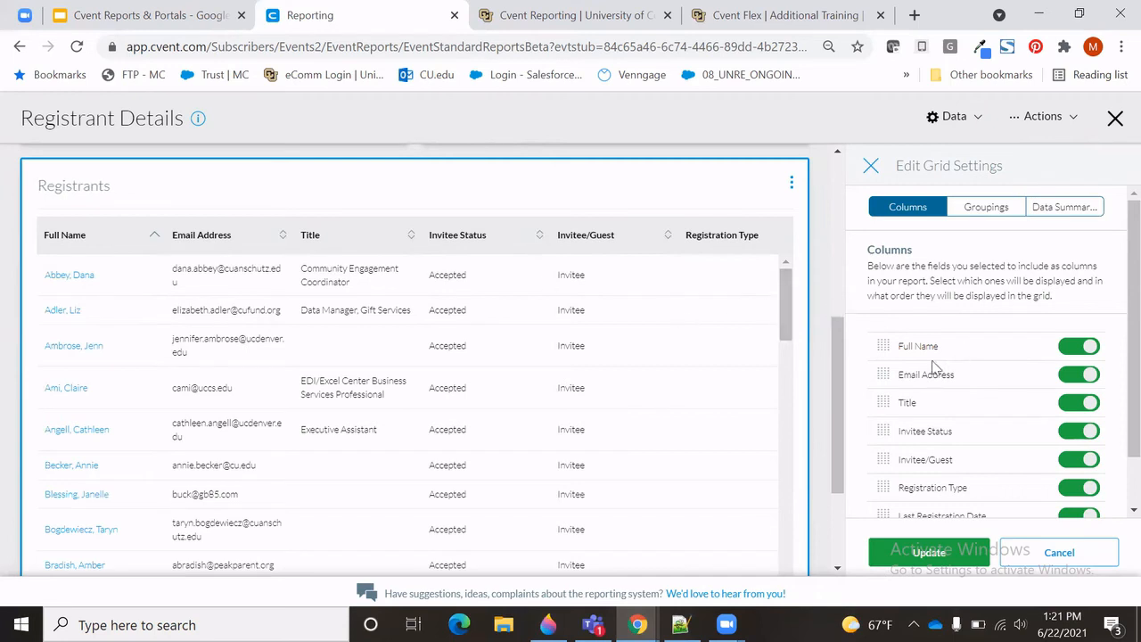
drag(883, 375, 884, 346)
Move the Full Name column after Invitee Status and hide the Registration Type column in the Registrants grid settings.
click(791, 182)
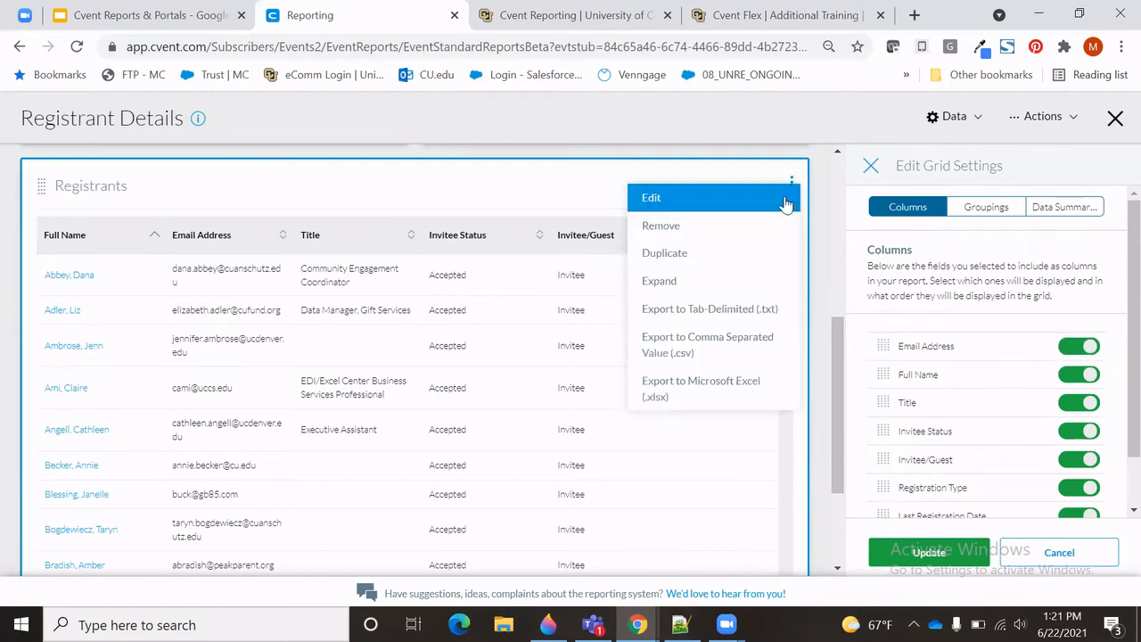
click(786, 199)
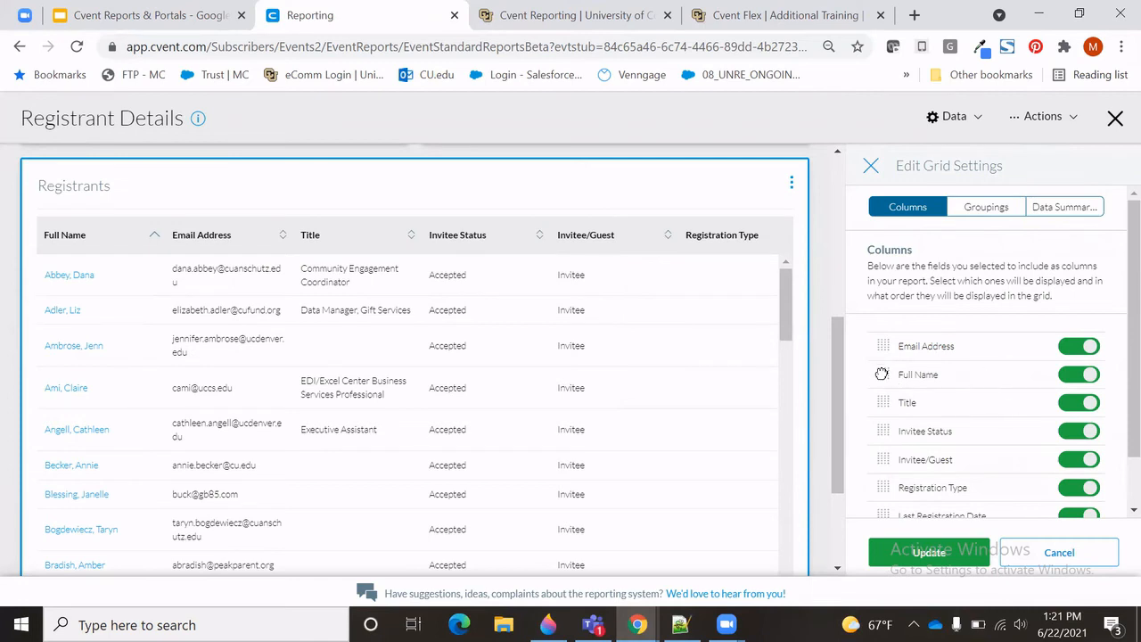
drag(882, 375, 889, 422)
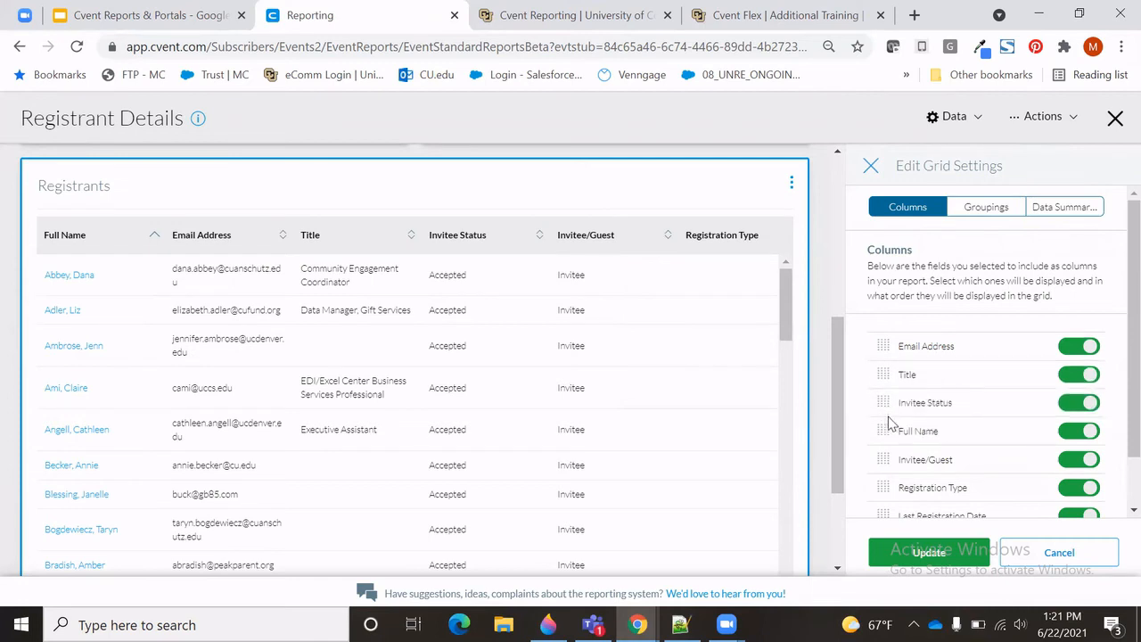
scroll(889, 422, down, 1)
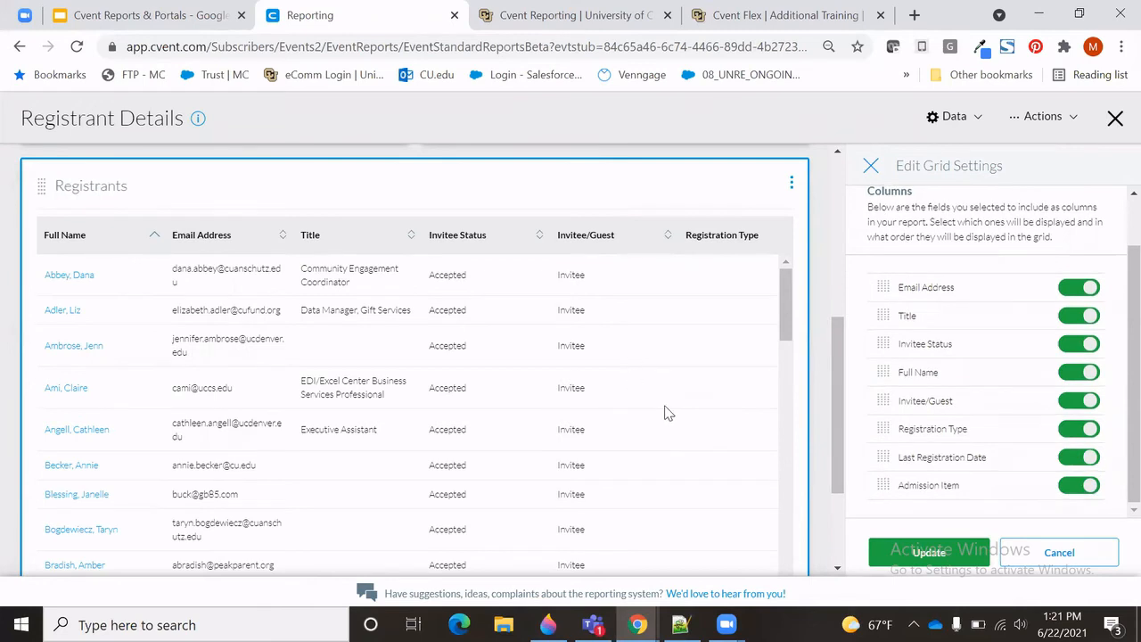
click(1089, 432)
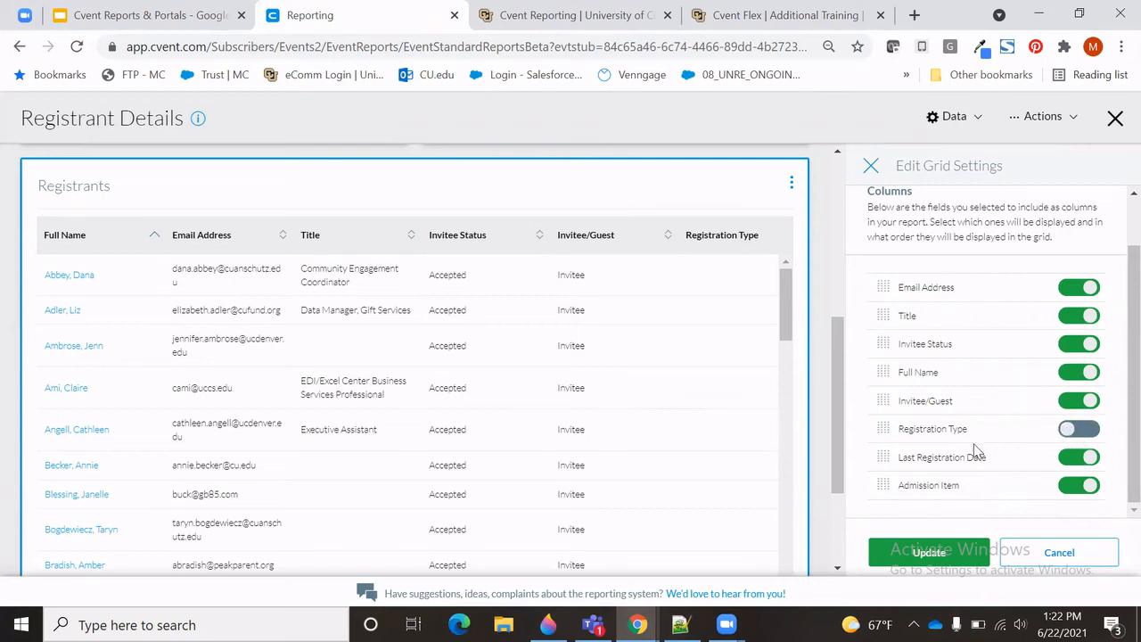
Try grouping the Registrants grid by Title and remove that grouping.
scroll(977, 452, up, 1)
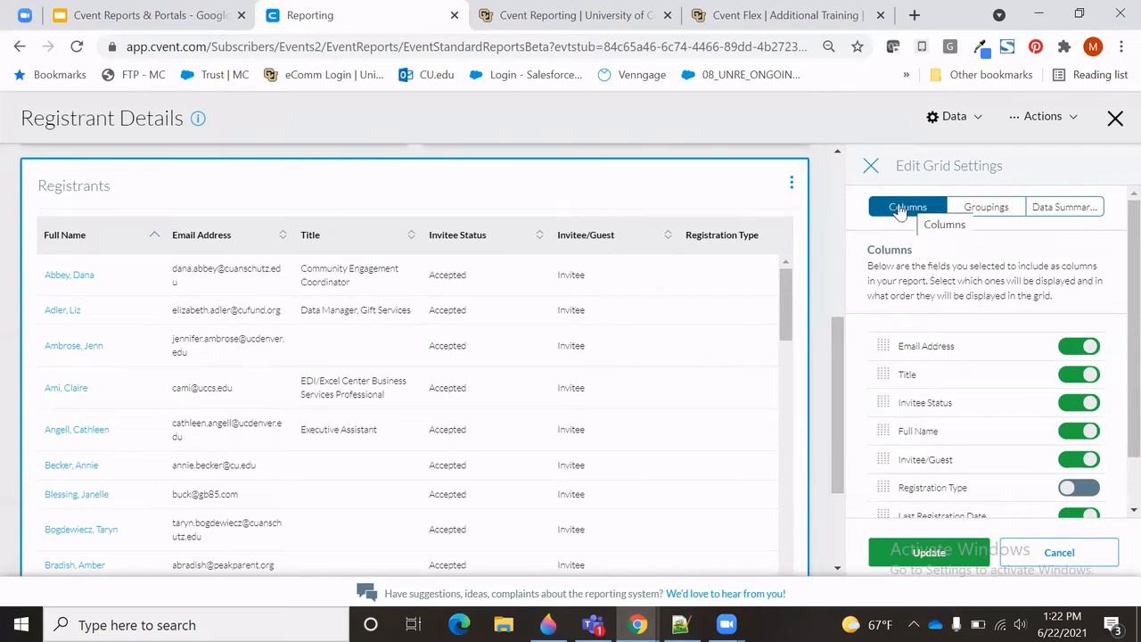
click(992, 207)
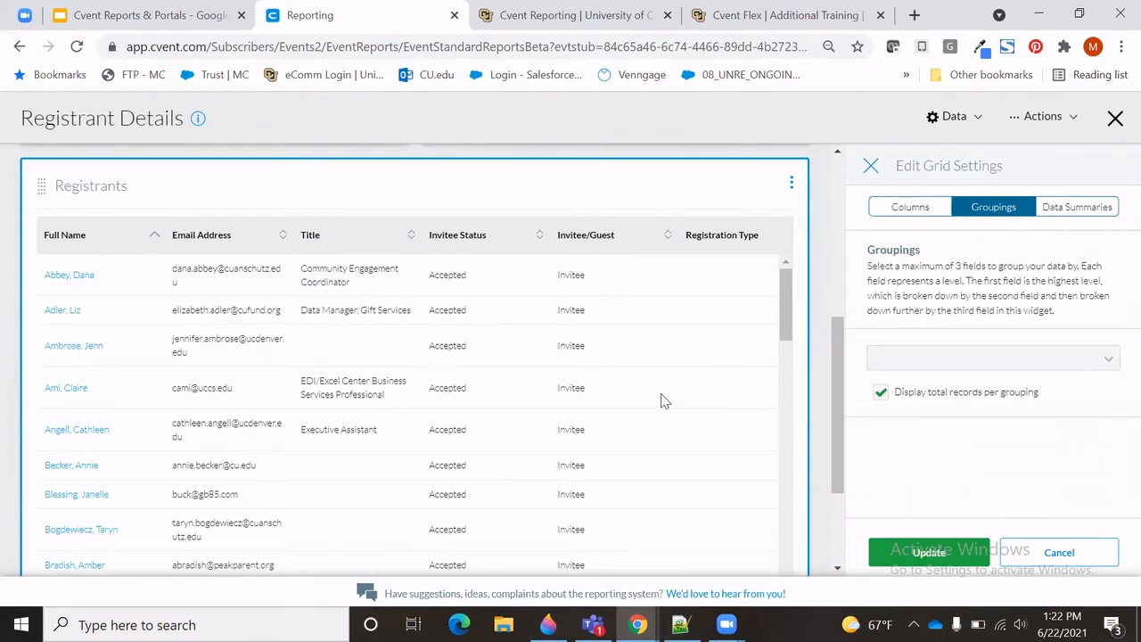
click(1099, 363)
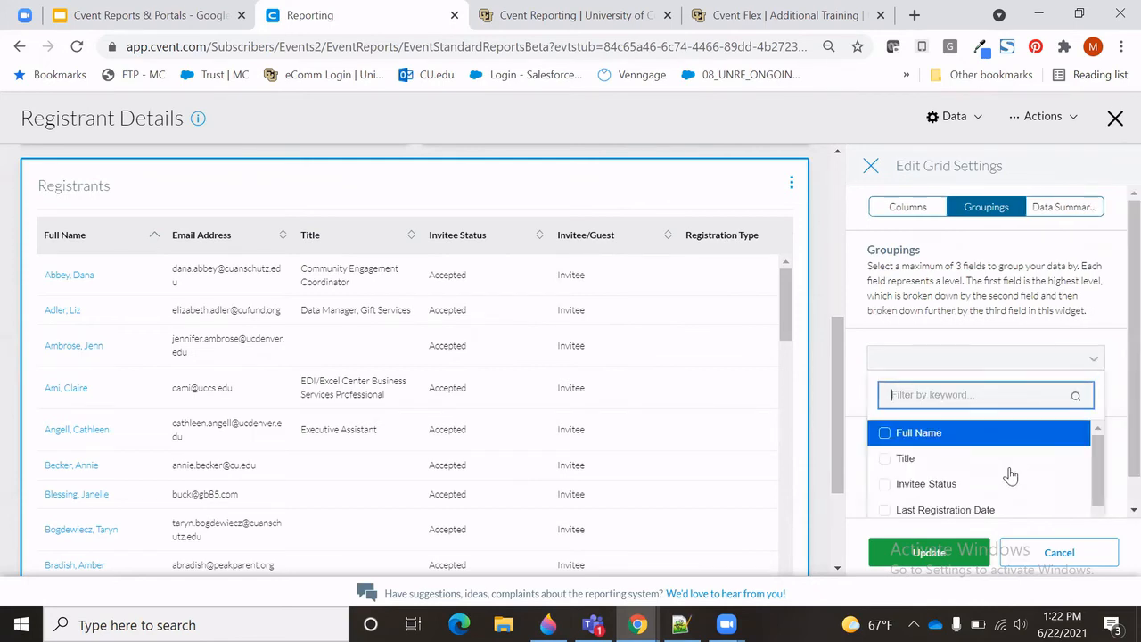
scroll(1011, 475, down, 1)
scroll(1013, 473, up, 1)
click(903, 459)
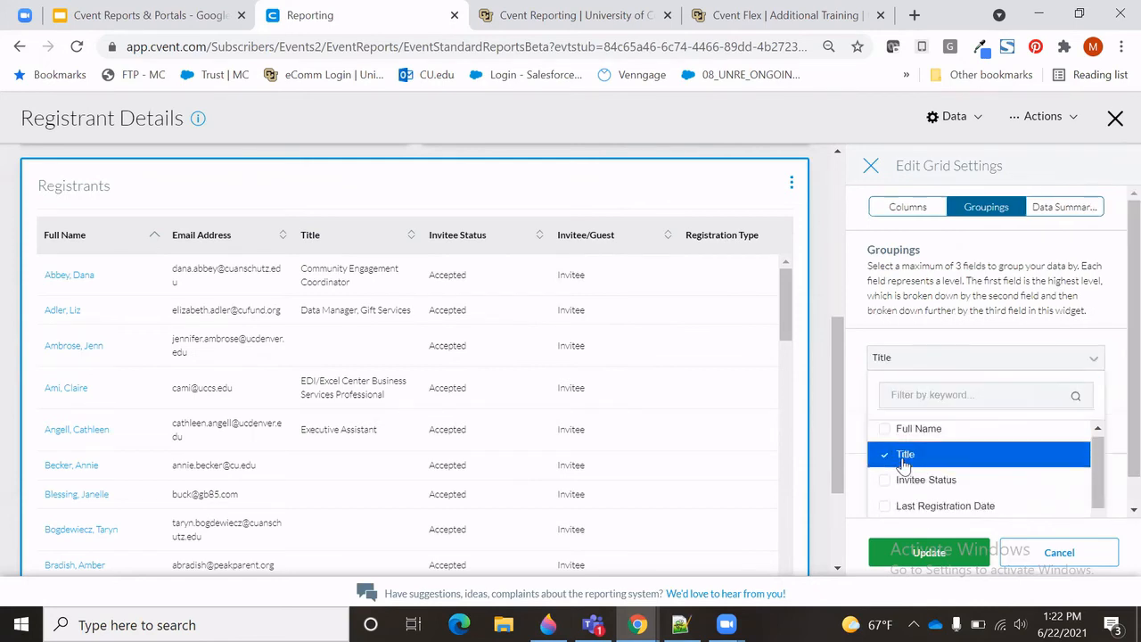
click(857, 406)
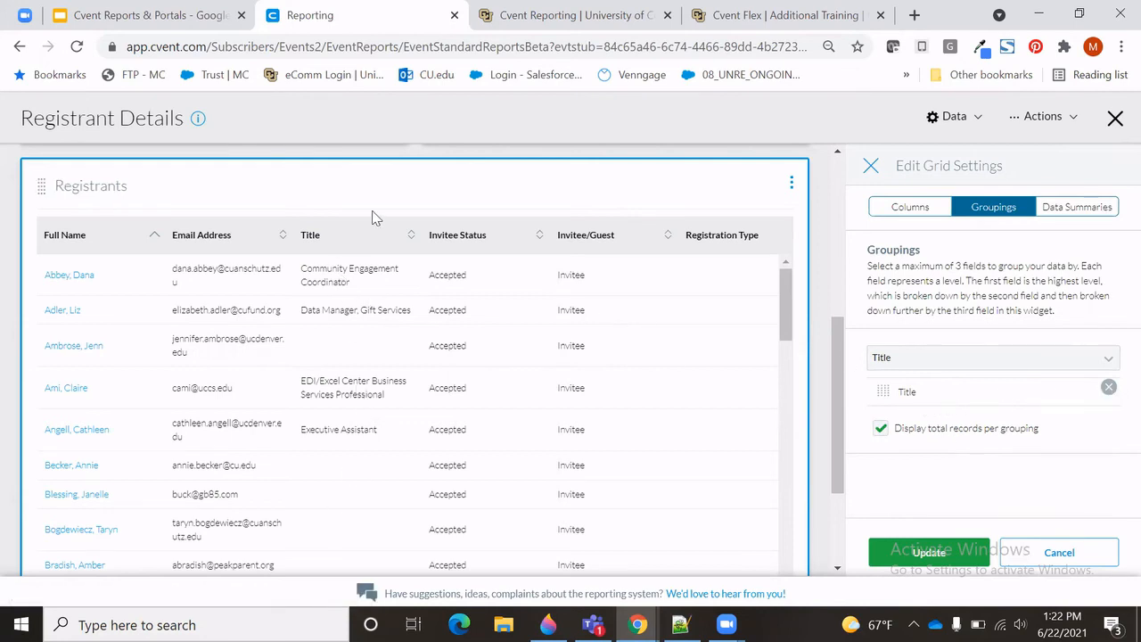
click(1109, 390)
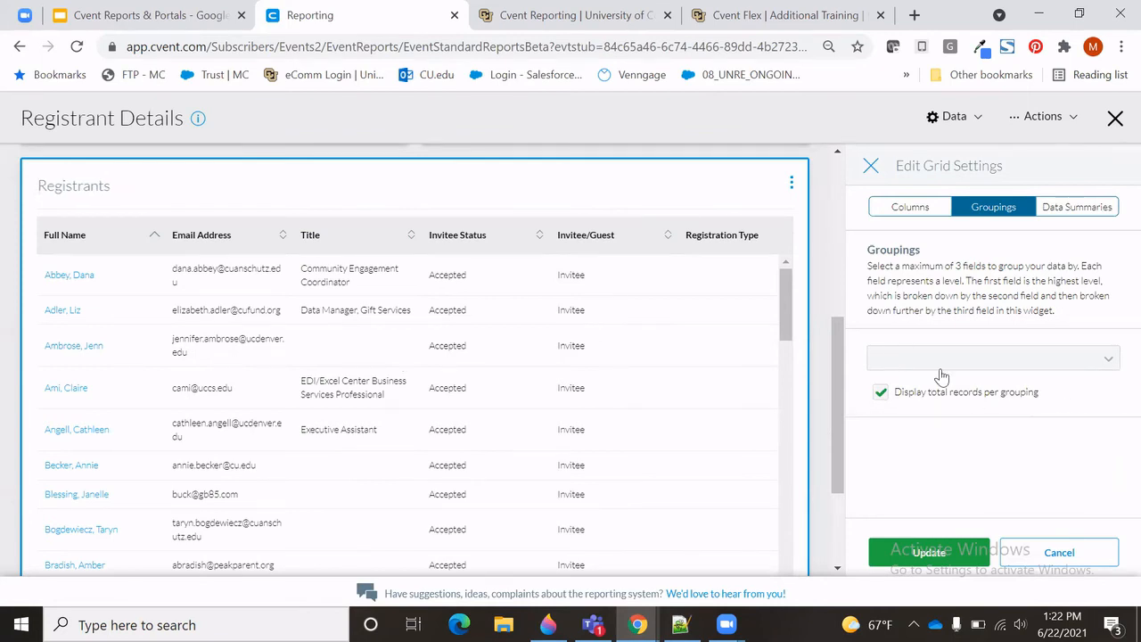
Examine the Data Summaries settings of the grid and review the Registrants table and the report's charts.
click(1077, 211)
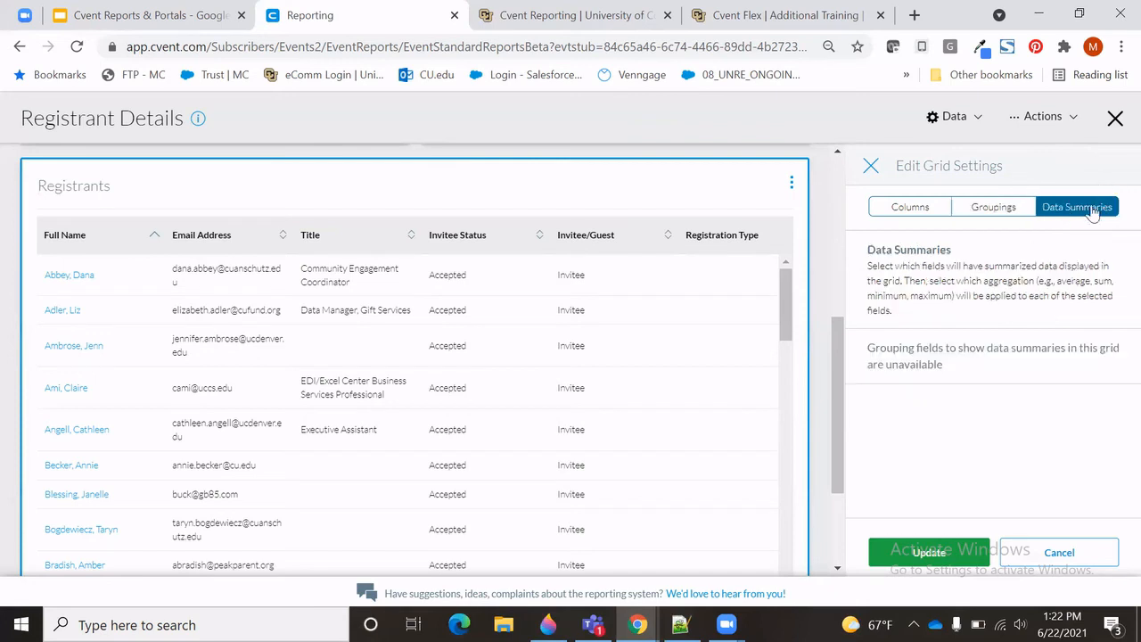
scroll(567, 521, right, 5)
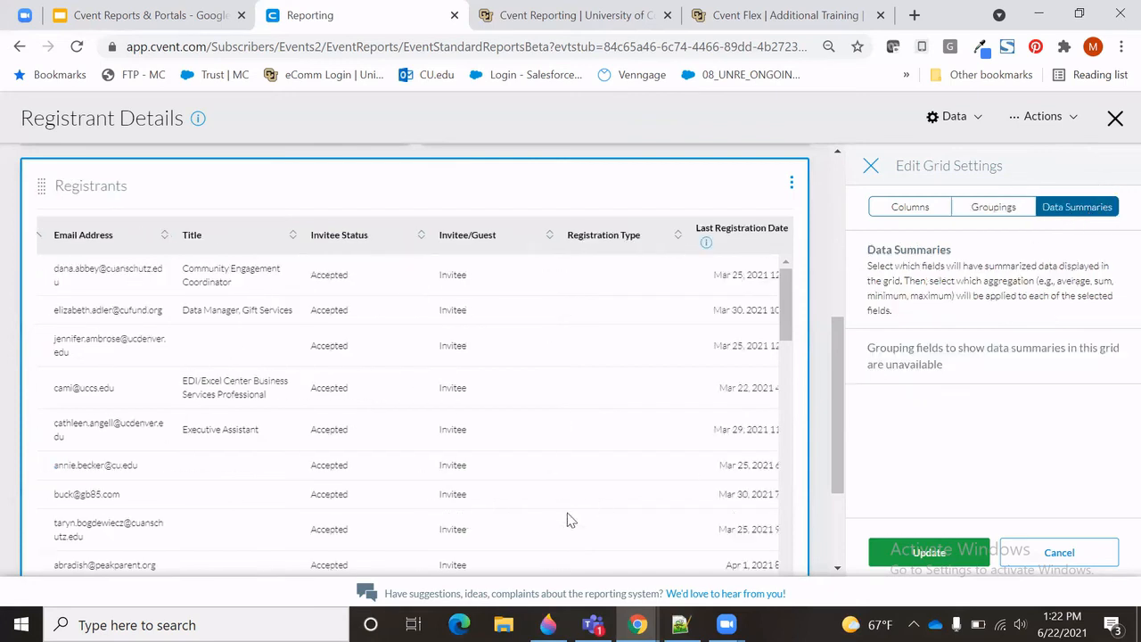
scroll(567, 516, down, 5)
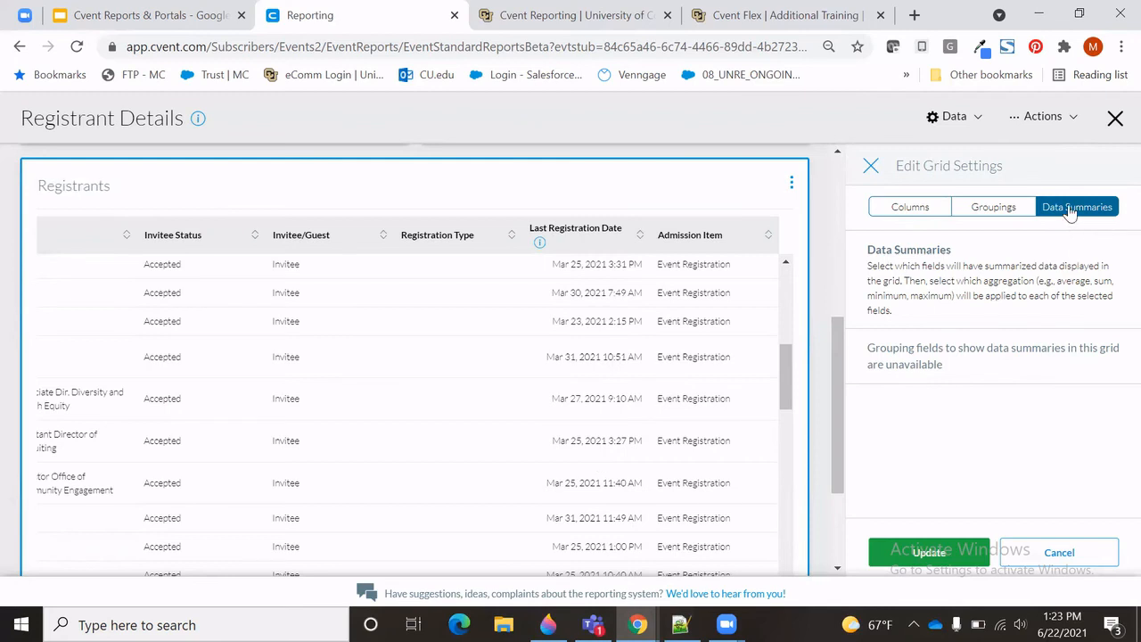
scroll(677, 365, down, 5)
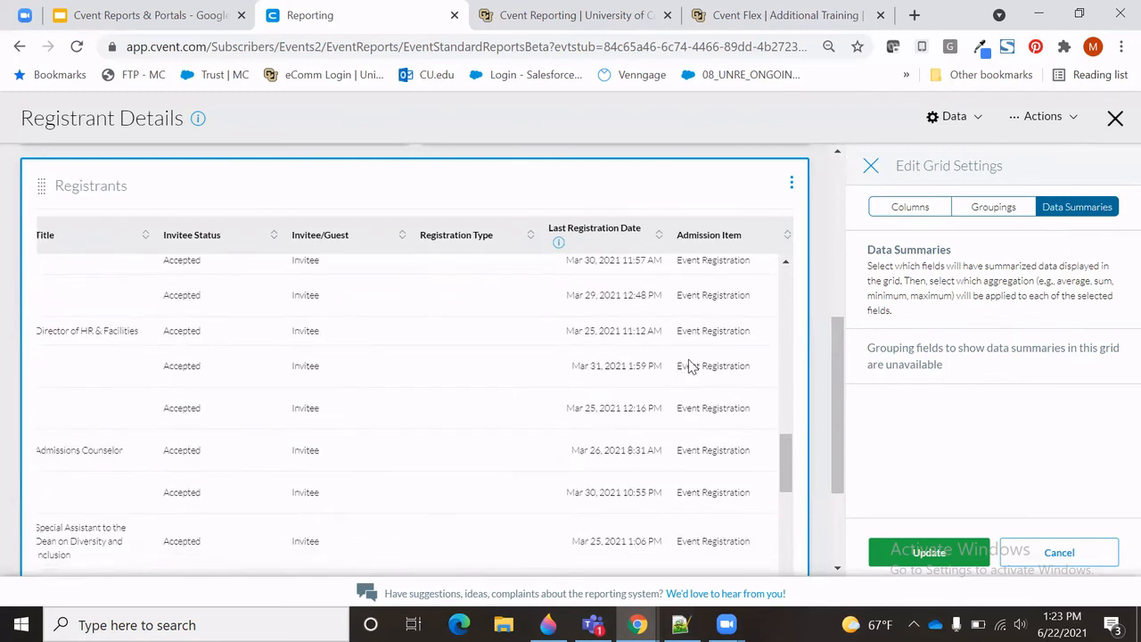
scroll(800, 374, down, 2)
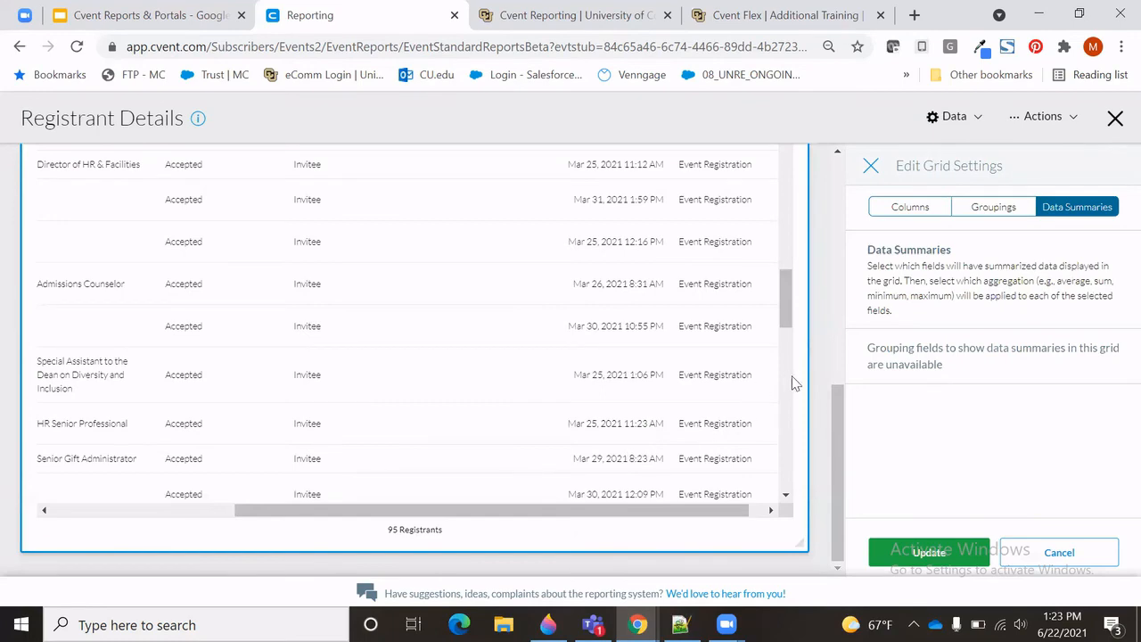
scroll(805, 389, up, 3)
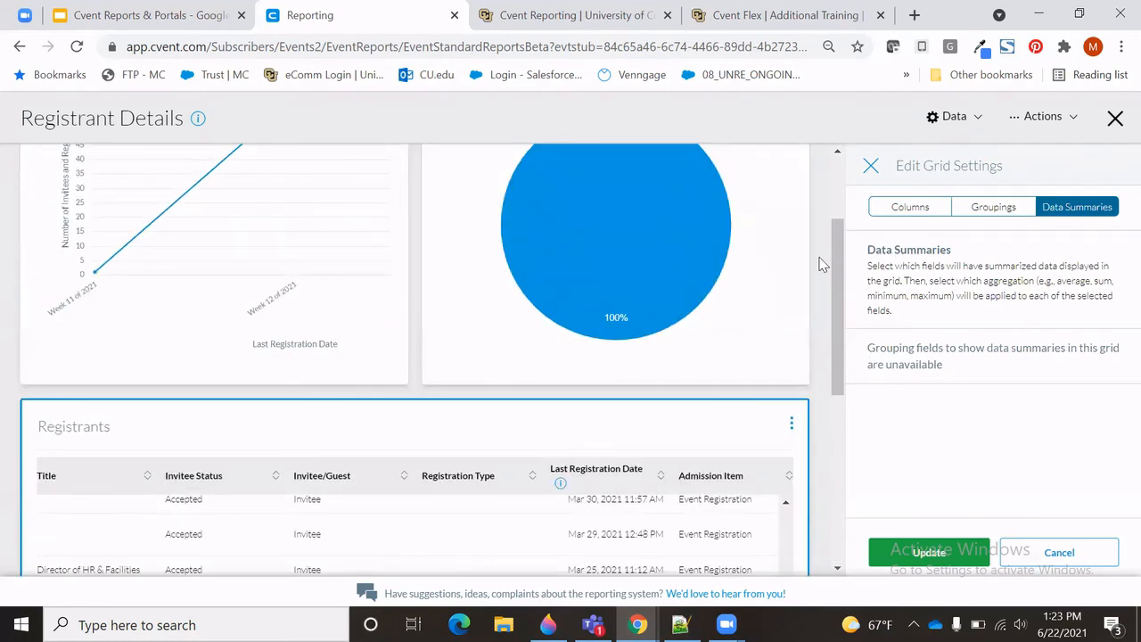
scroll(836, 225, up, 2)
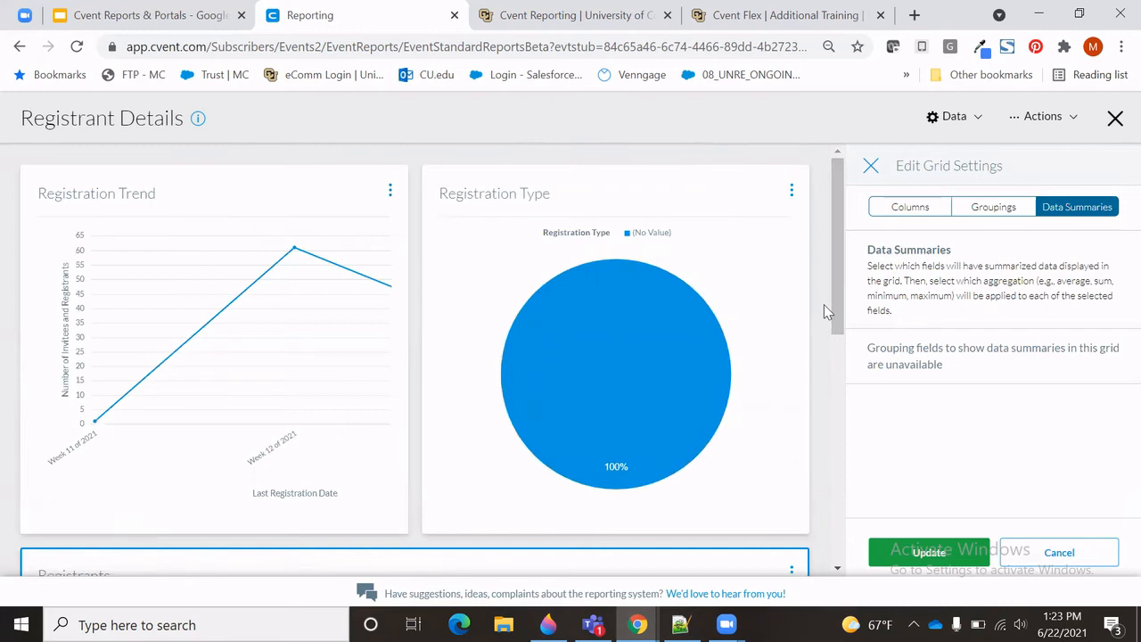
click(1043, 116)
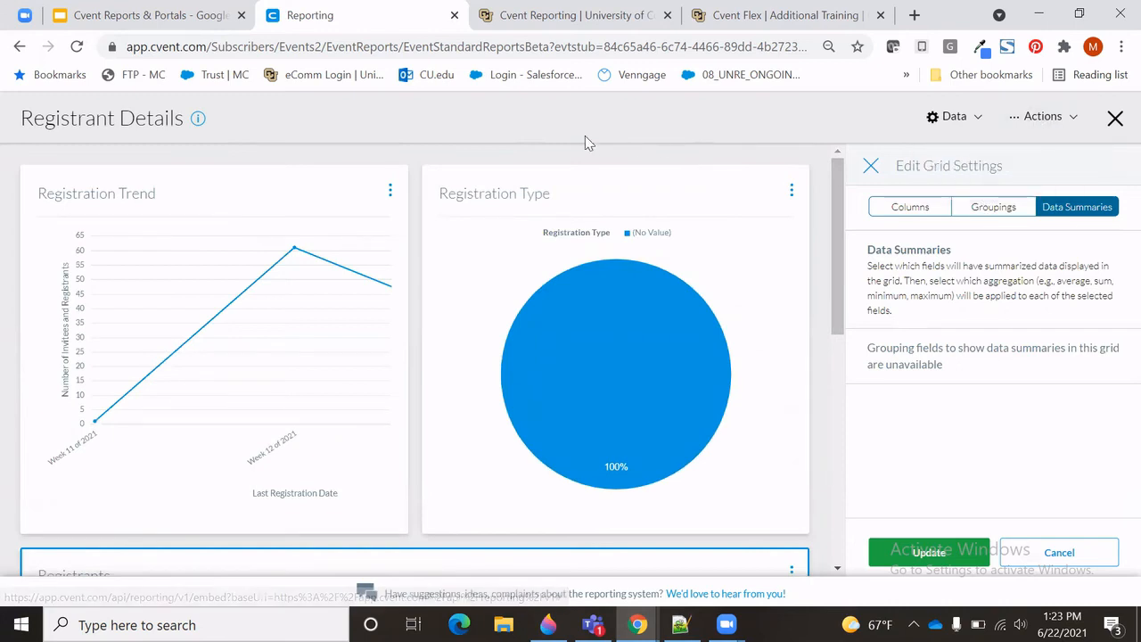
Switch to the Google Slides presentation and advance to the Ellipses > Edit slide.
click(182, 11)
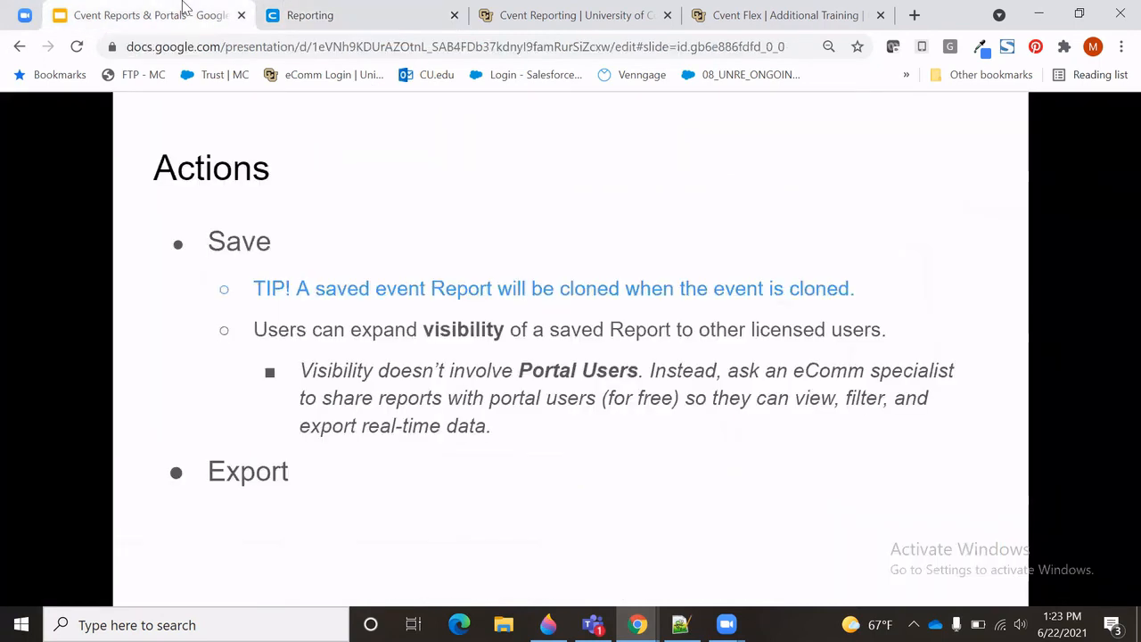
click(469, 331)
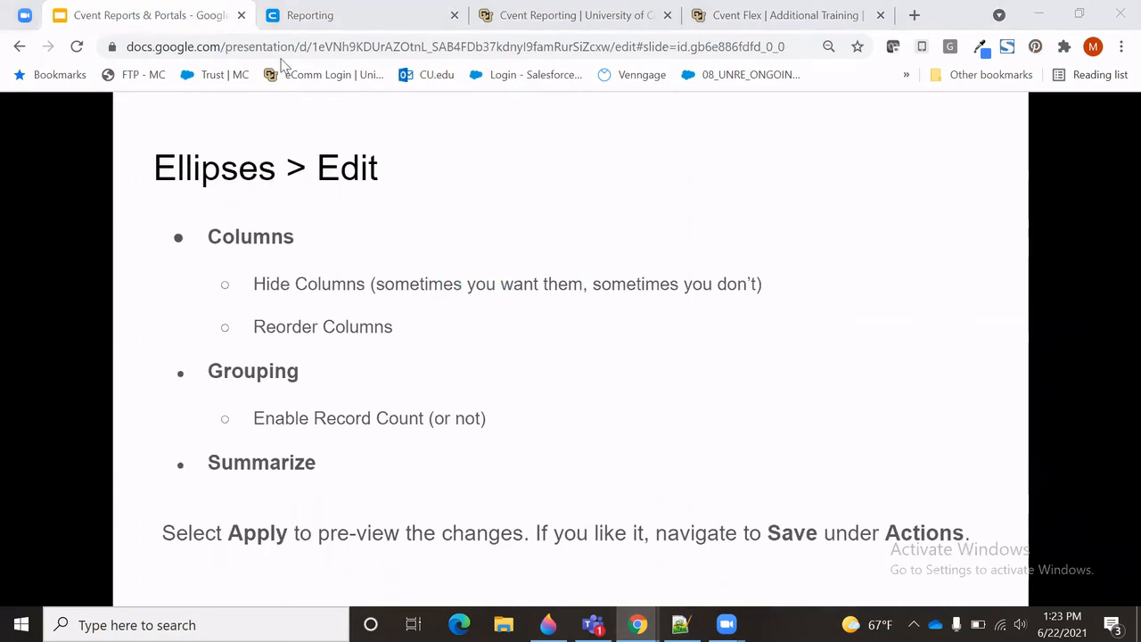
Switch back to the Cvent report and update the Registrants grid with the Title column moved ahead of Email Address.
click(299, 16)
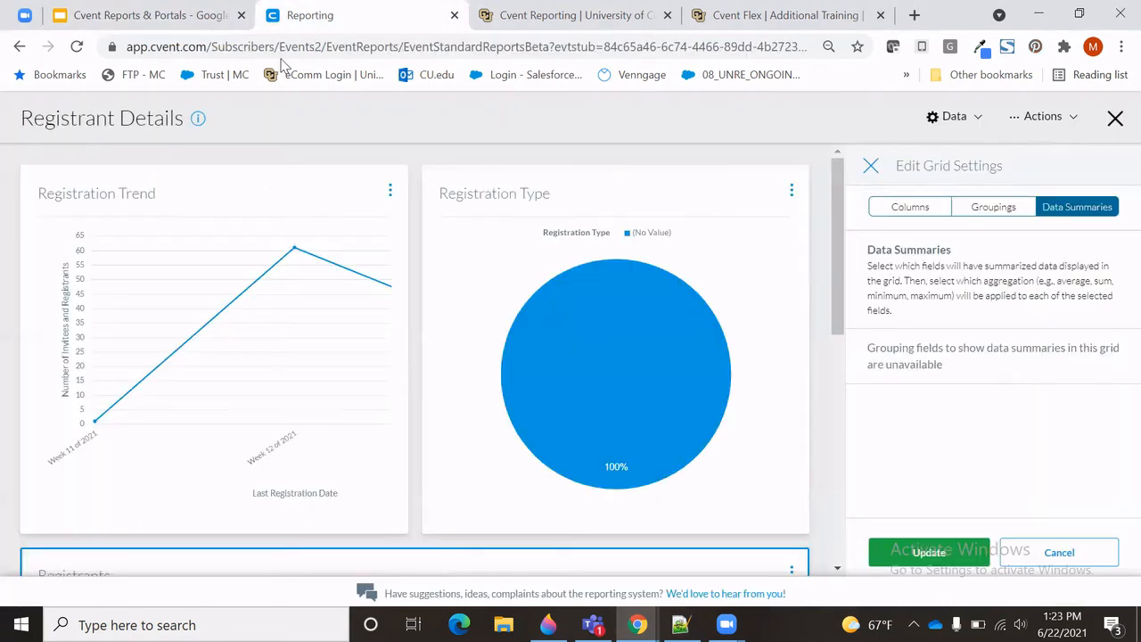
click(888, 557)
click(911, 210)
click(879, 560)
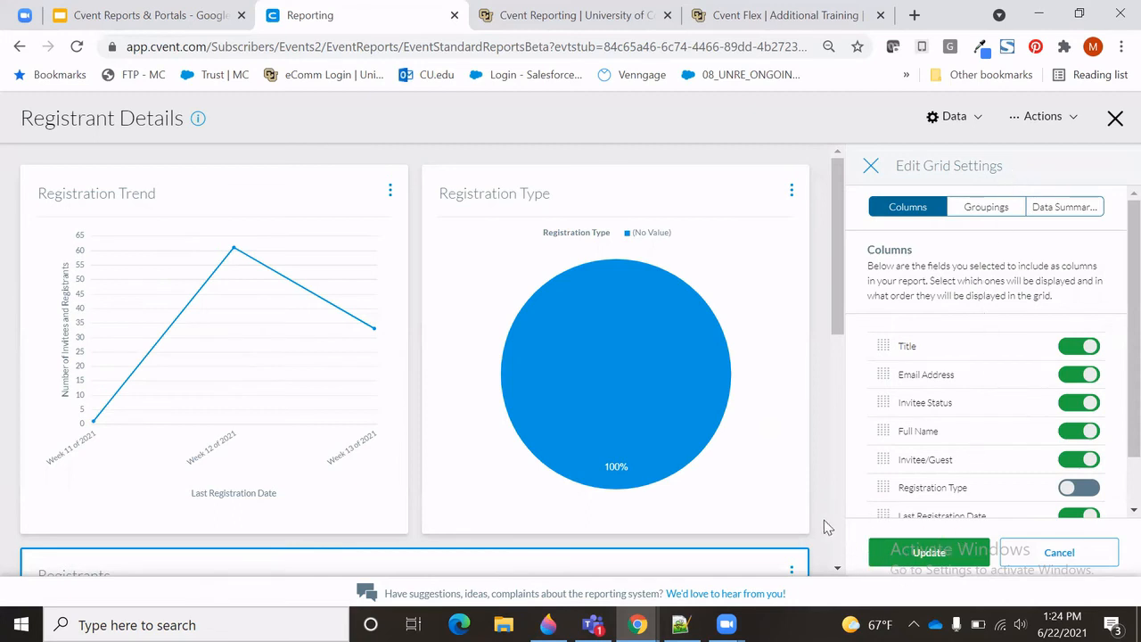
Review the updated Registrants table, the time zone note on Last Registration Date, and the report's available actions.
scroll(821, 520, down, 2)
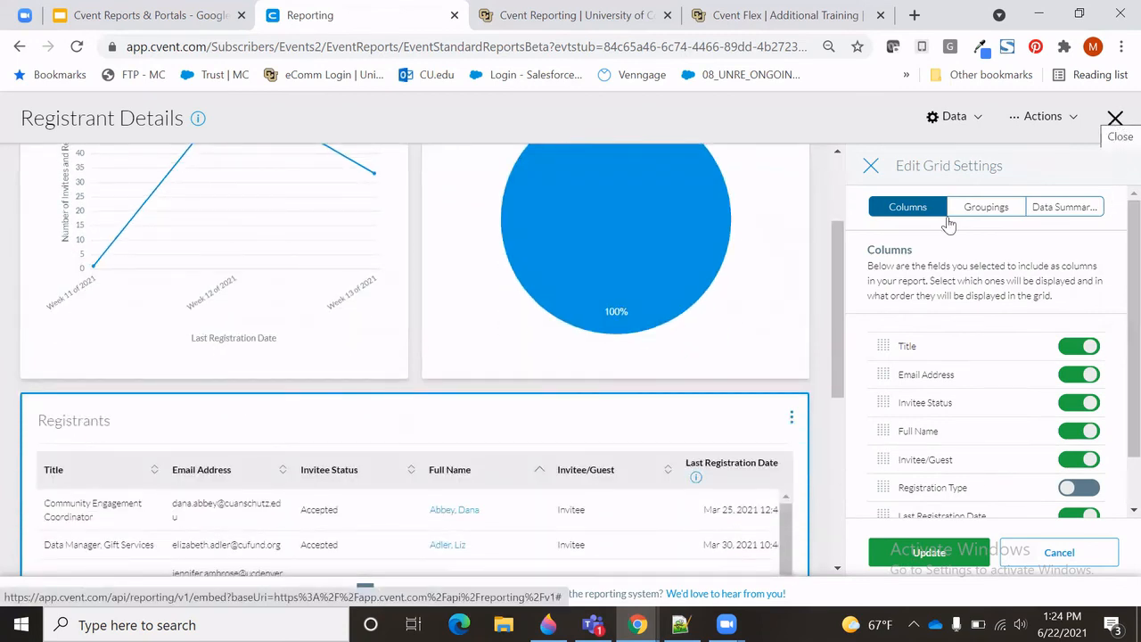
mouse_move(718, 475)
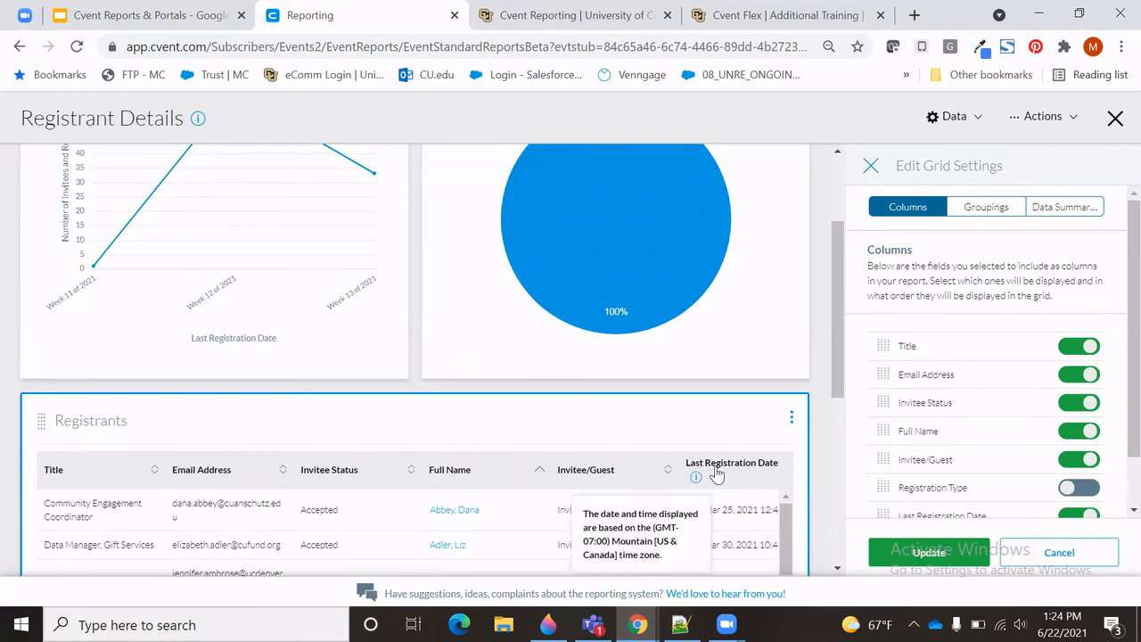
scroll(708, 433, down, 2)
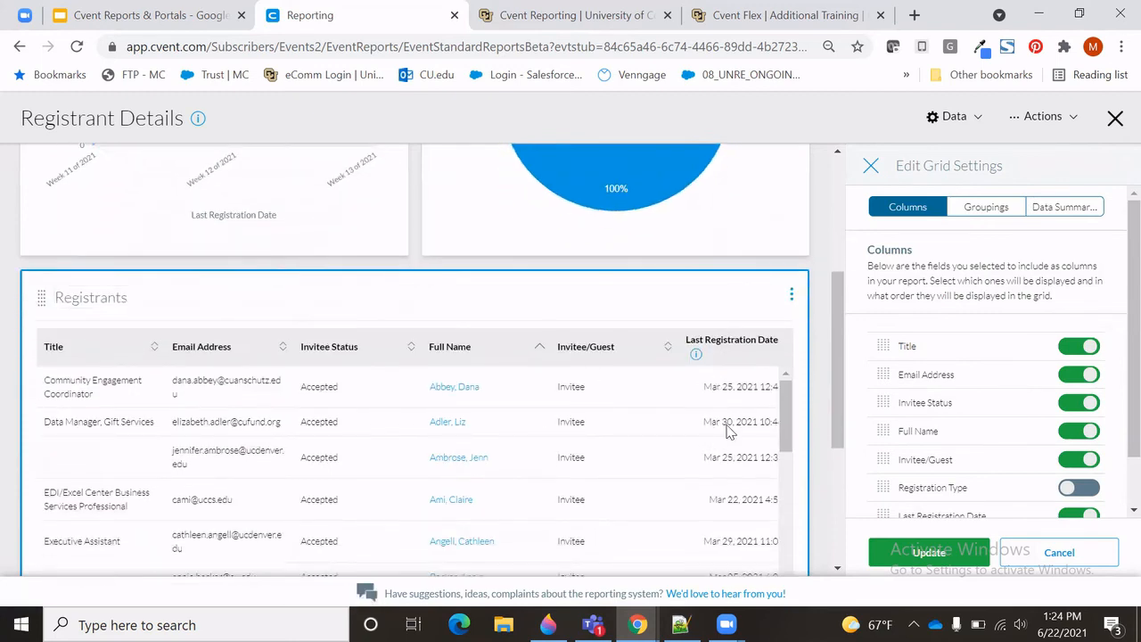
click(1037, 115)
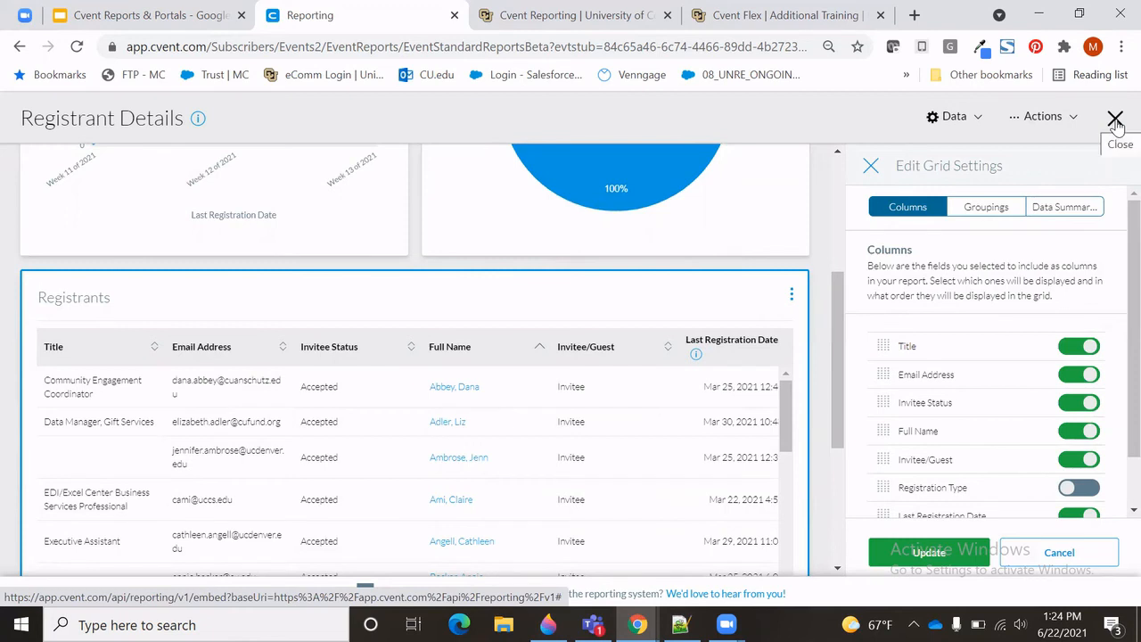
Switch to the Google Slides presentation and advance to the Filters slide.
click(131, 9)
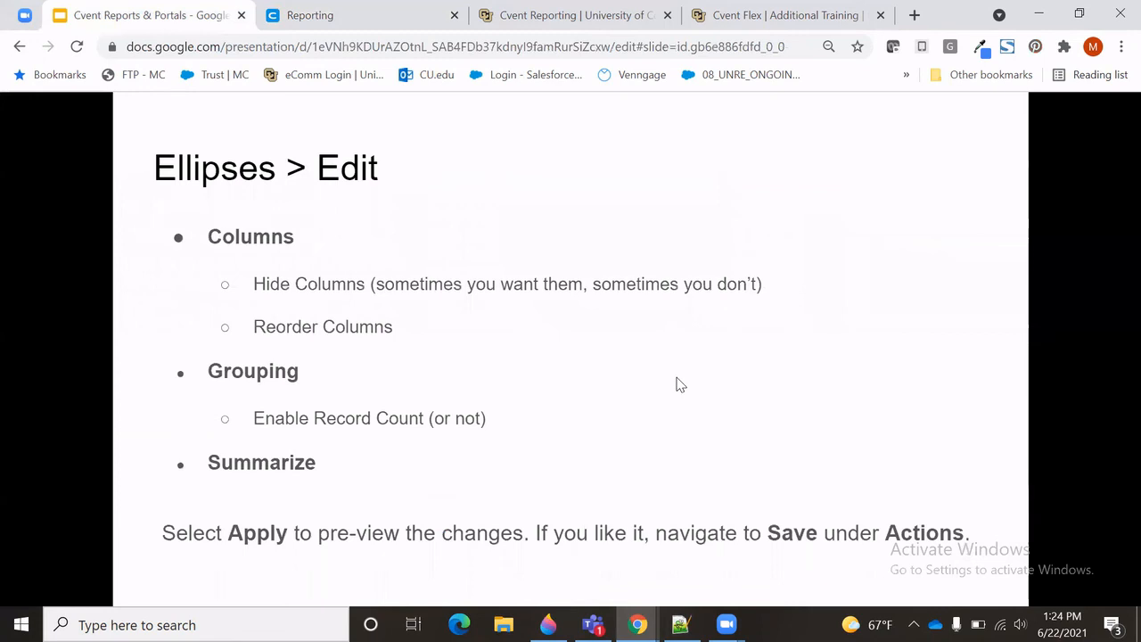
click(677, 383)
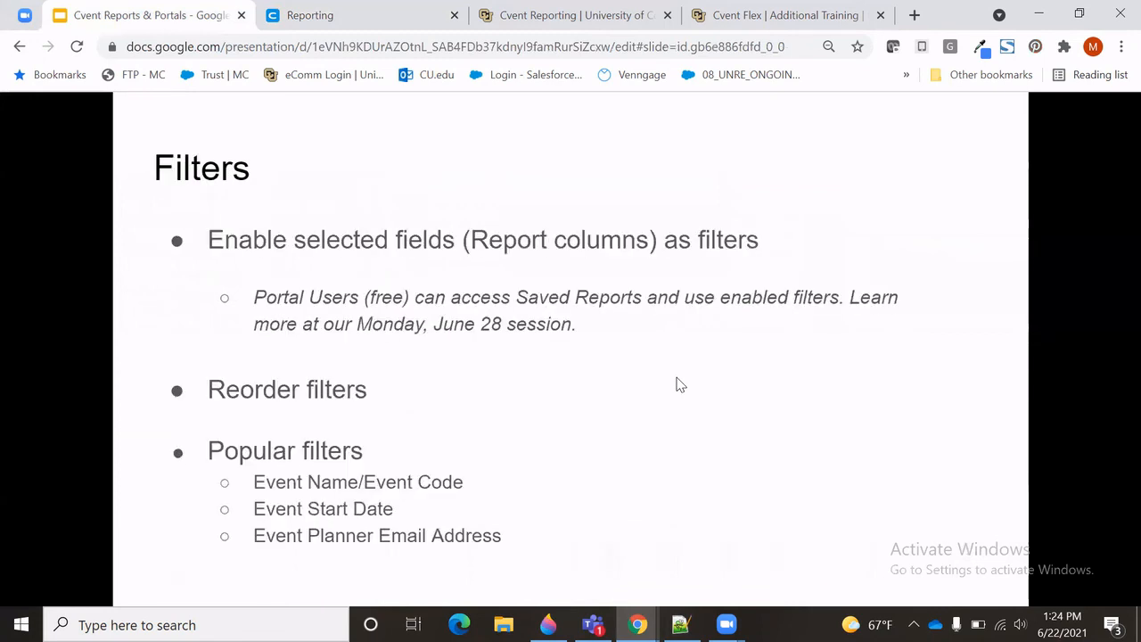
Switch back to the Cvent report, close the grid settings and open the filter field management.
click(365, 27)
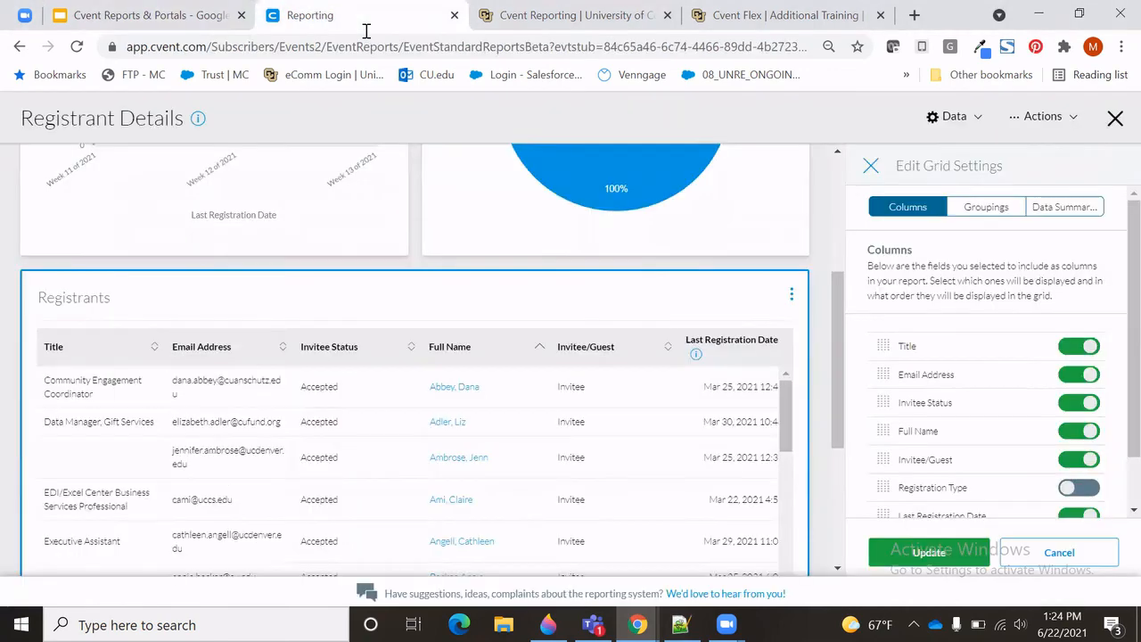
click(872, 167)
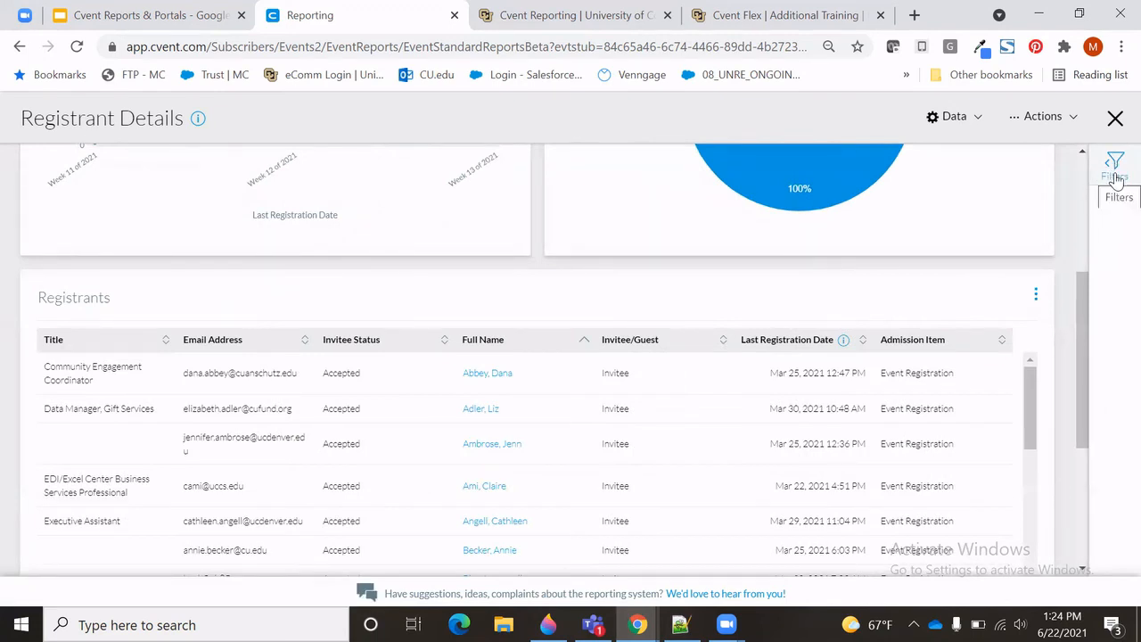
click(1114, 177)
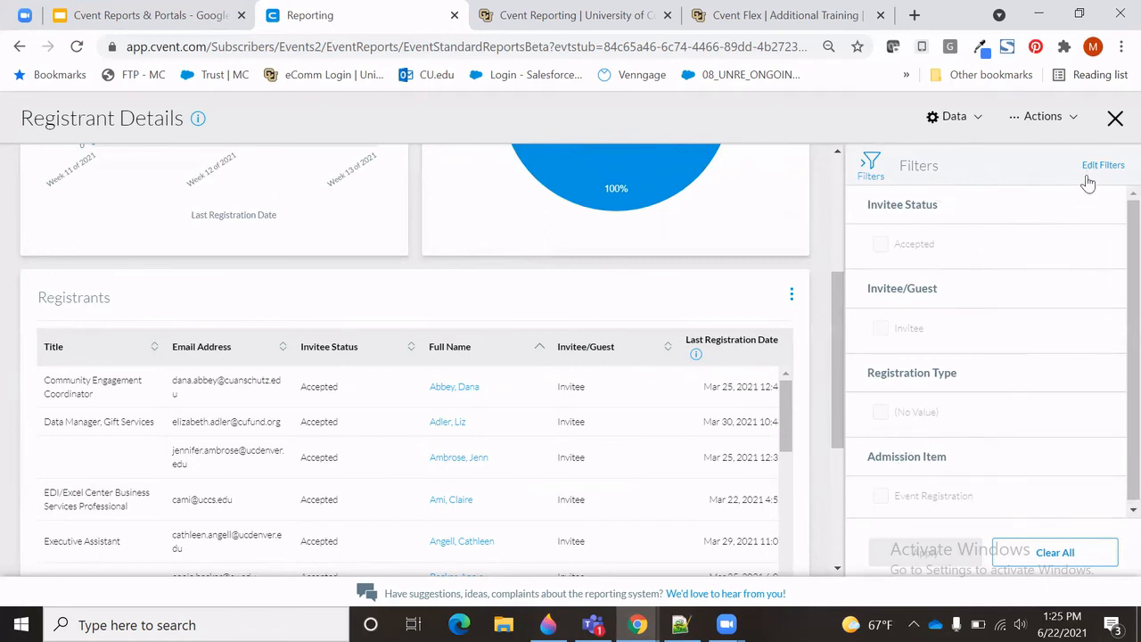
click(1102, 168)
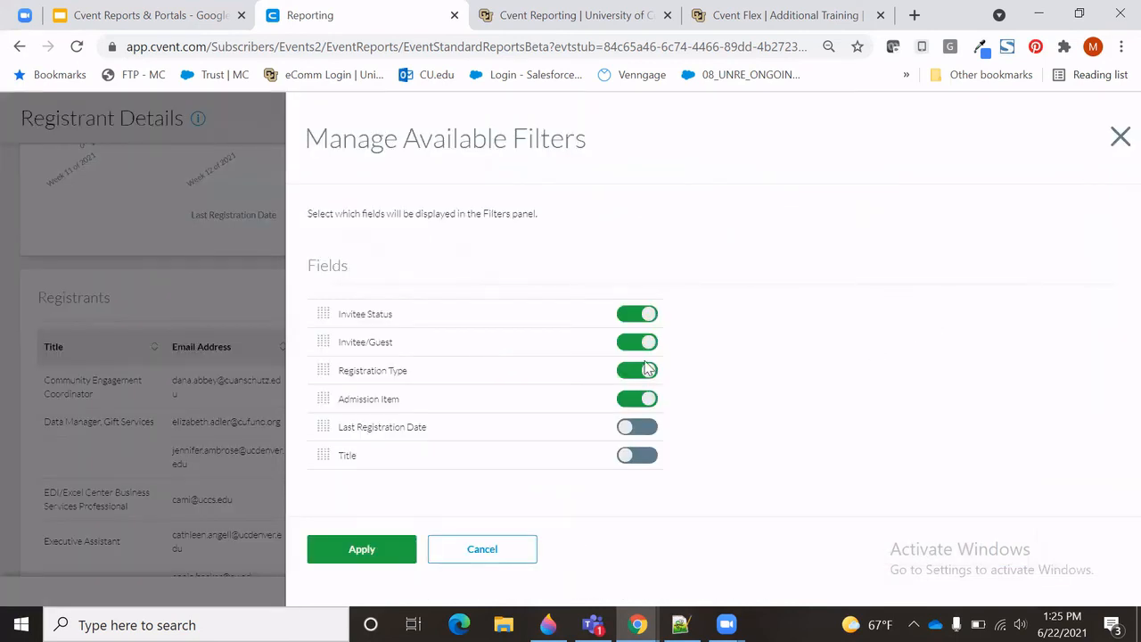
Disable Invitee Status and Admission Item as available filters and enable Title.
click(632, 316)
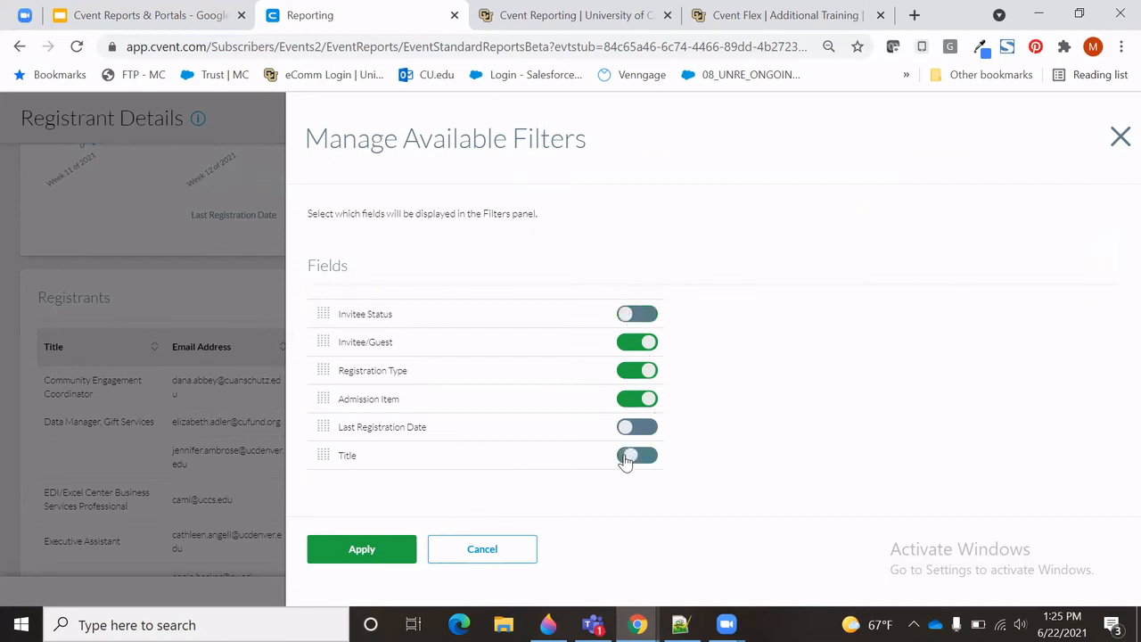
click(630, 457)
drag(411, 371, 337, 371)
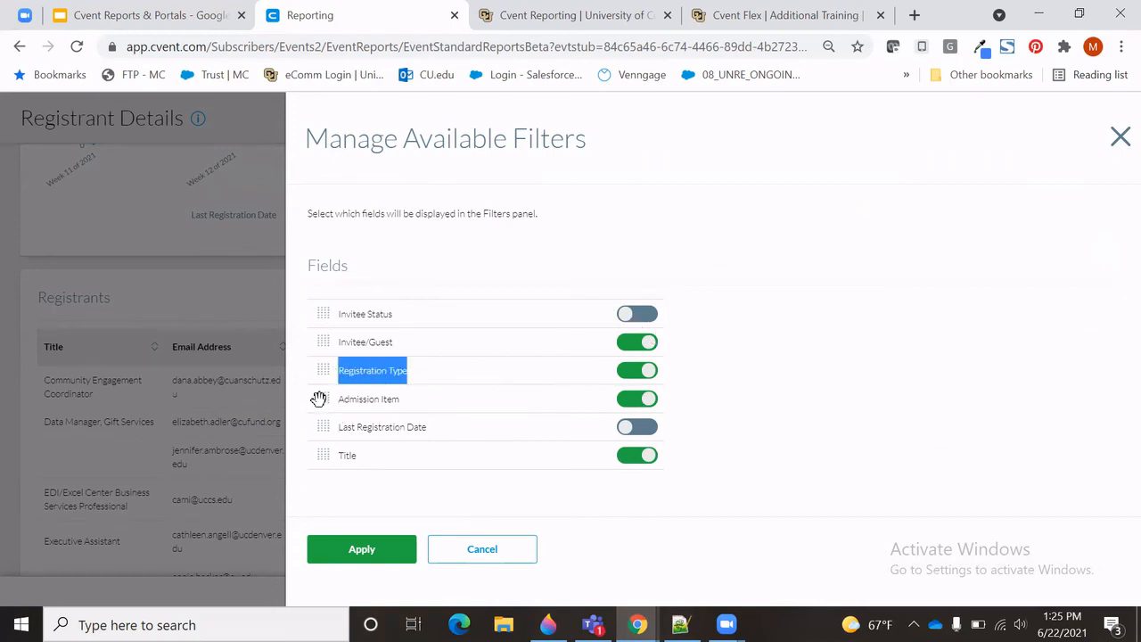
click(636, 398)
Reorder the filter fields with Invitee Status below Admission Item and Title directly after Invitee/Guest, and apply the changes.
drag(323, 313, 330, 413)
drag(323, 454, 327, 341)
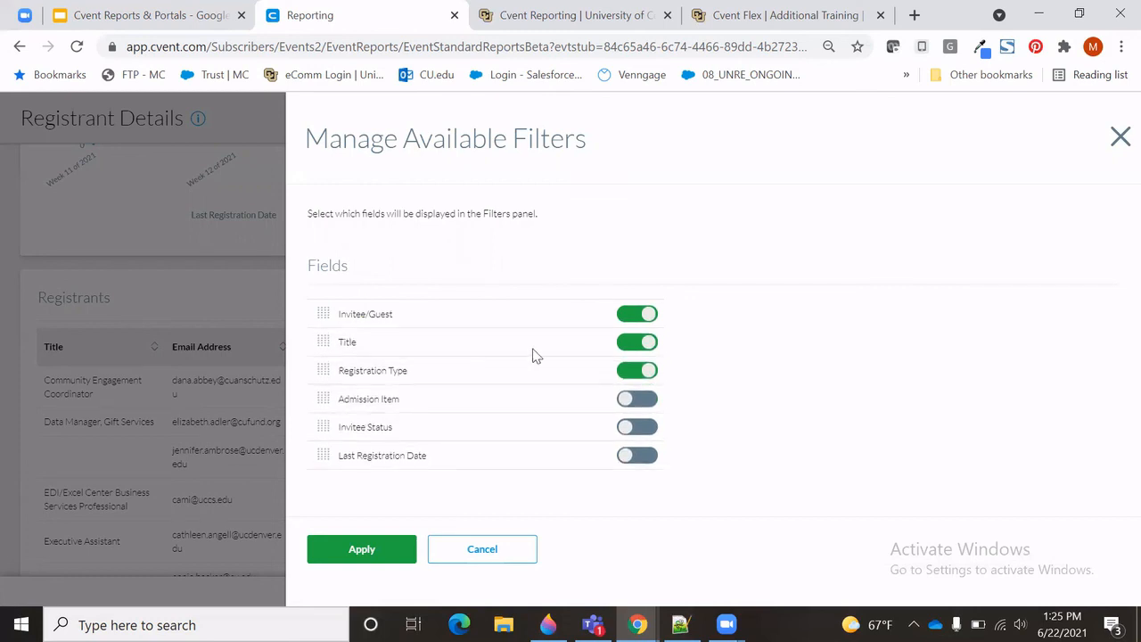
click(361, 550)
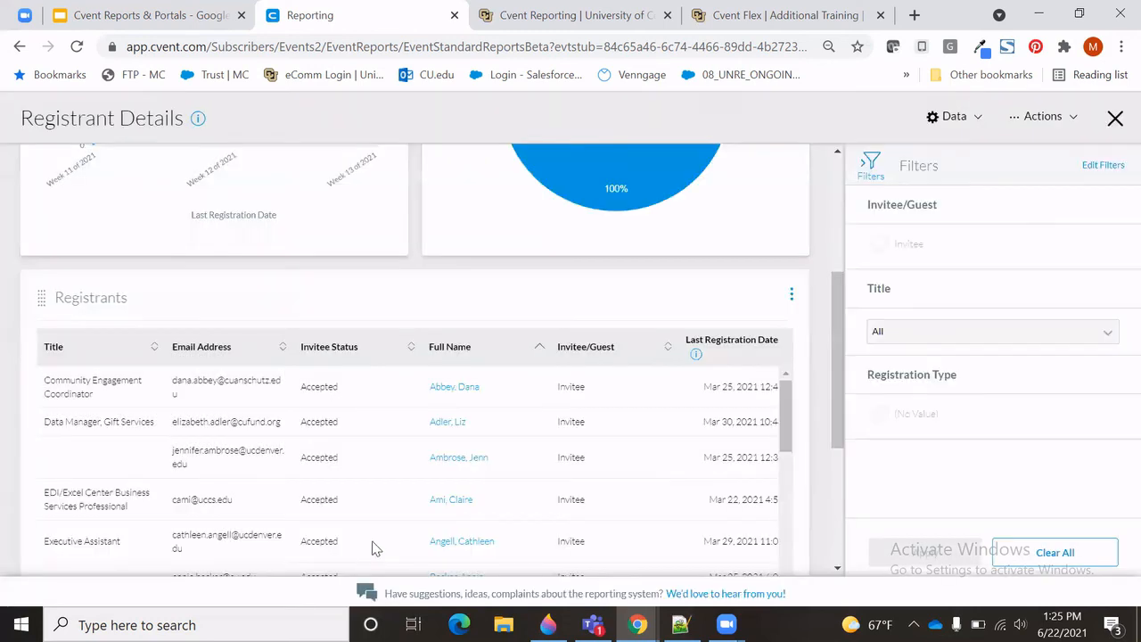
click(1045, 119)
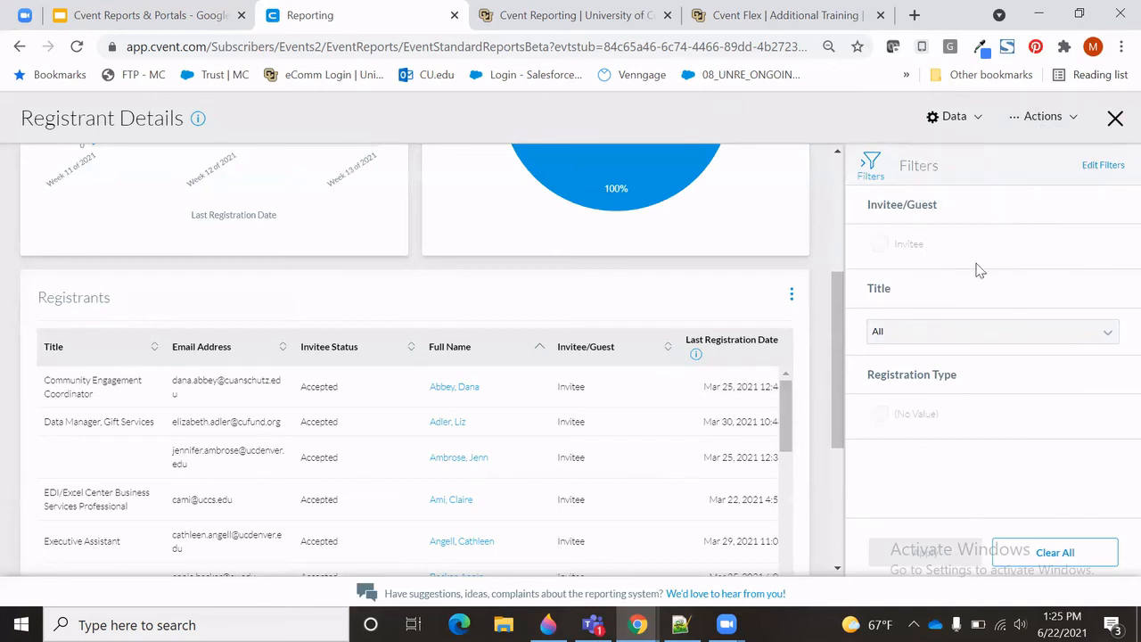
click(955, 117)
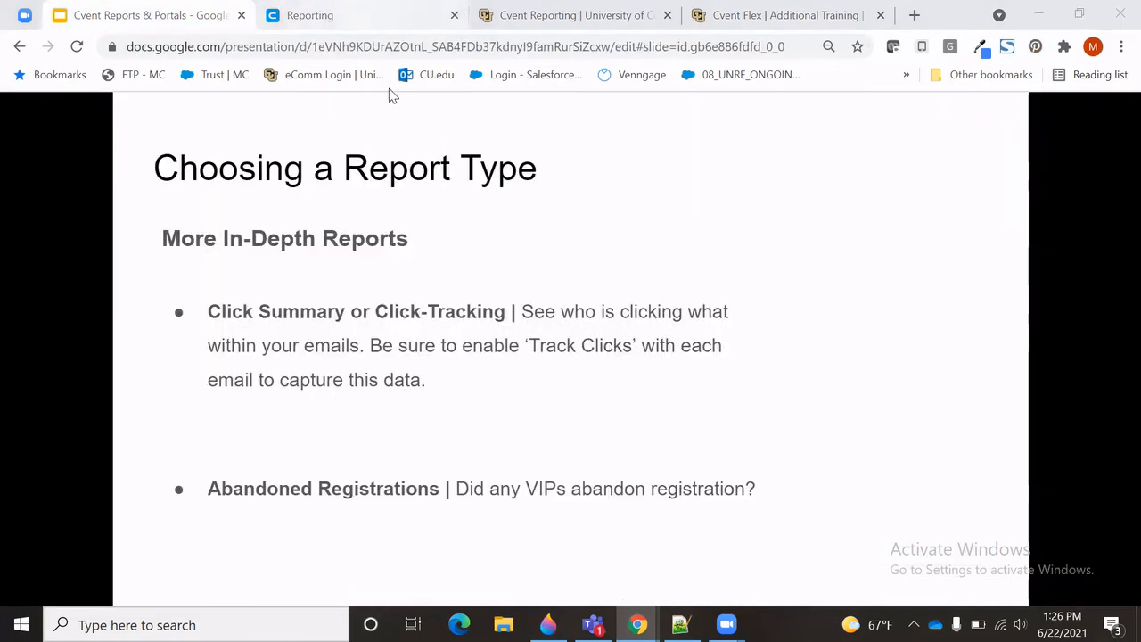
Switch from the presentation to the Cvent report, open its source data settings and review the selection criteria.
key(ctrl+Tab)
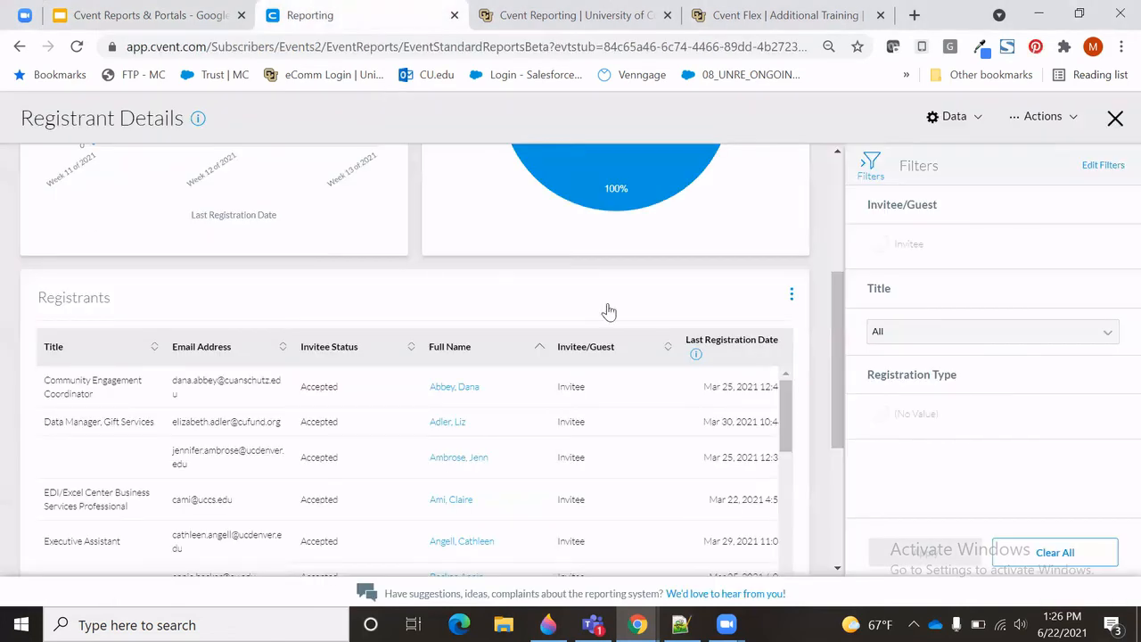
scroll(609, 313, up, 3)
click(968, 131)
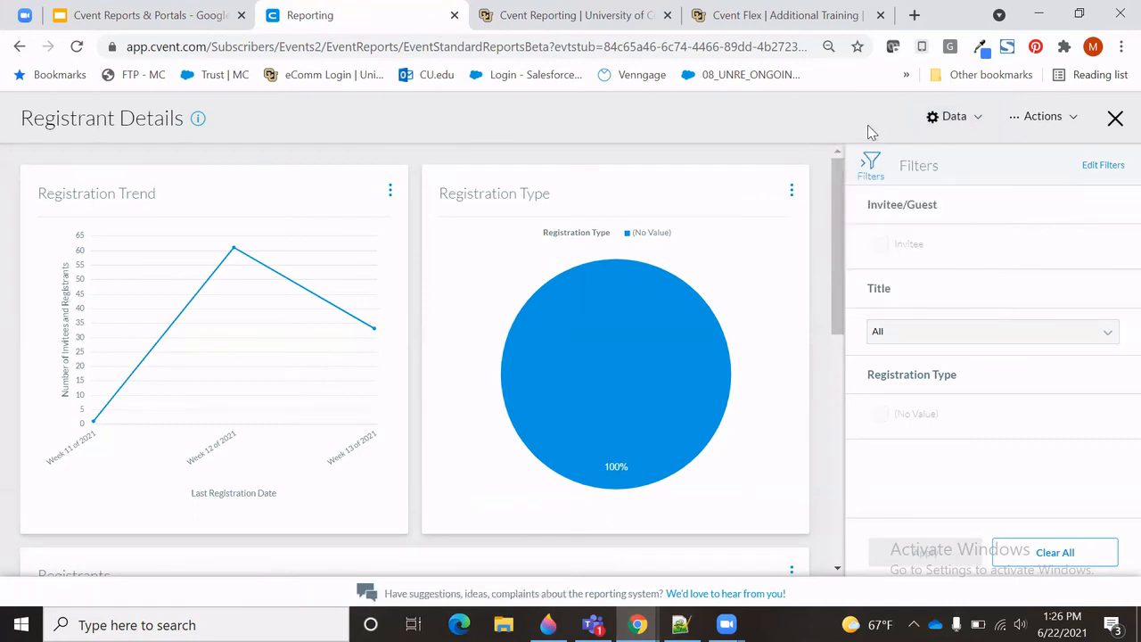
mouse_move(969, 117)
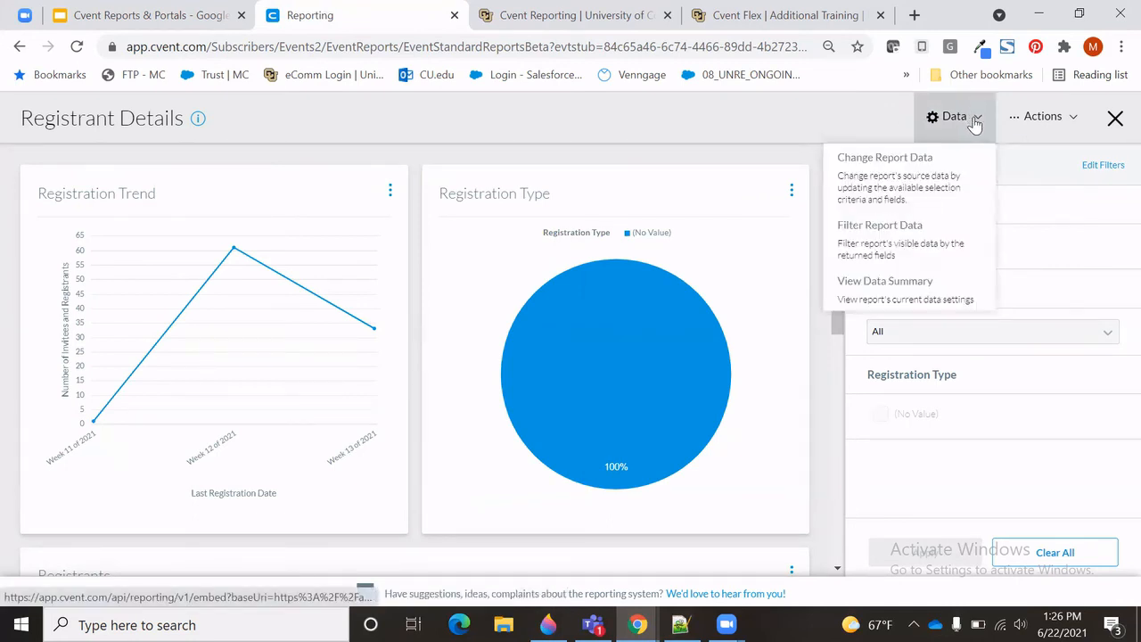
click(932, 178)
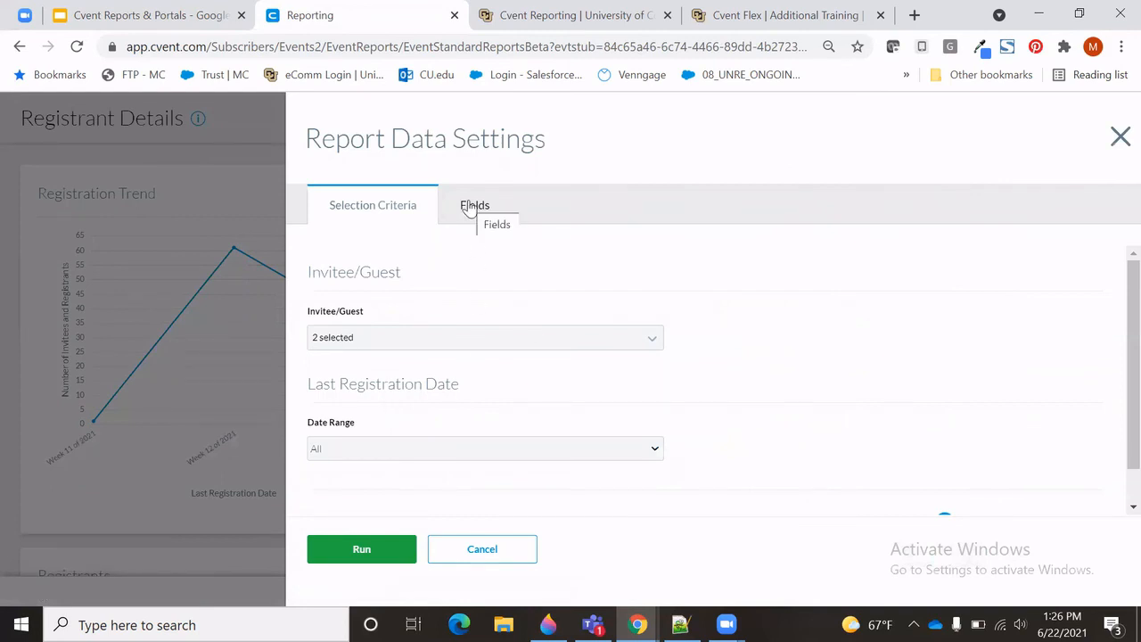
scroll(602, 357, down, 1)
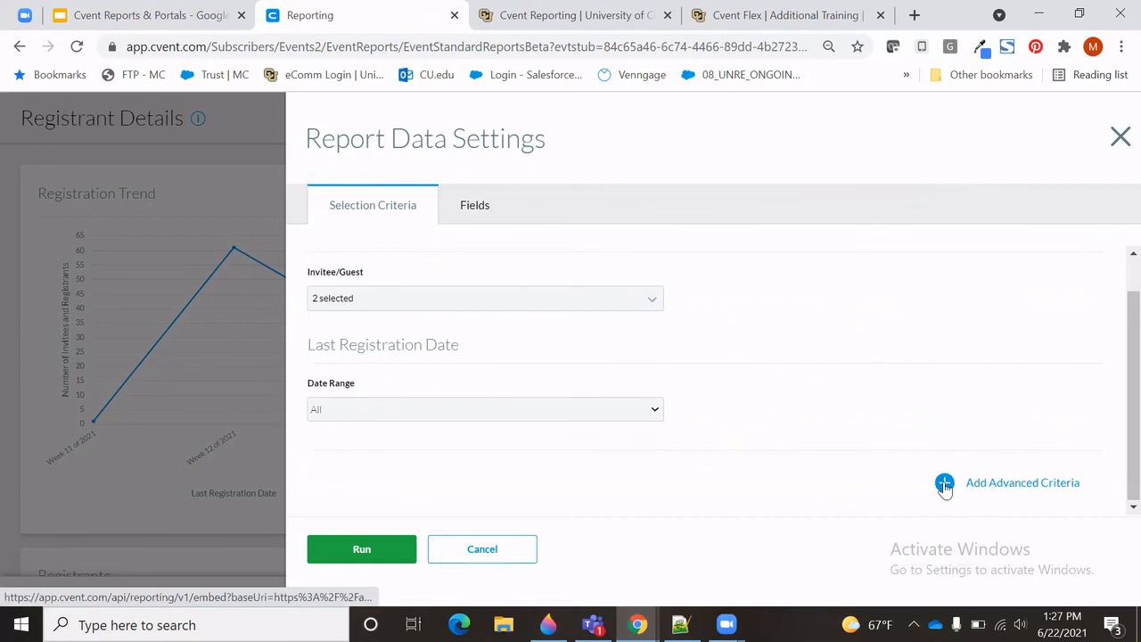
scroll(943, 489, up, 1)
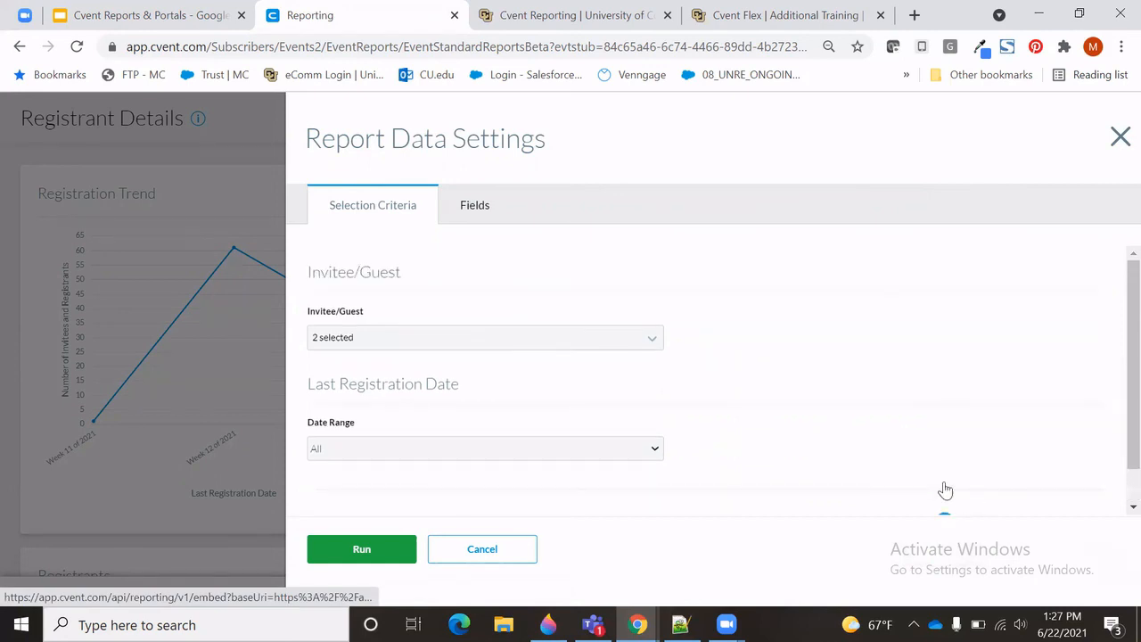
Review the fields that can be included as columns in the report.
click(474, 206)
scroll(623, 450, down, 2)
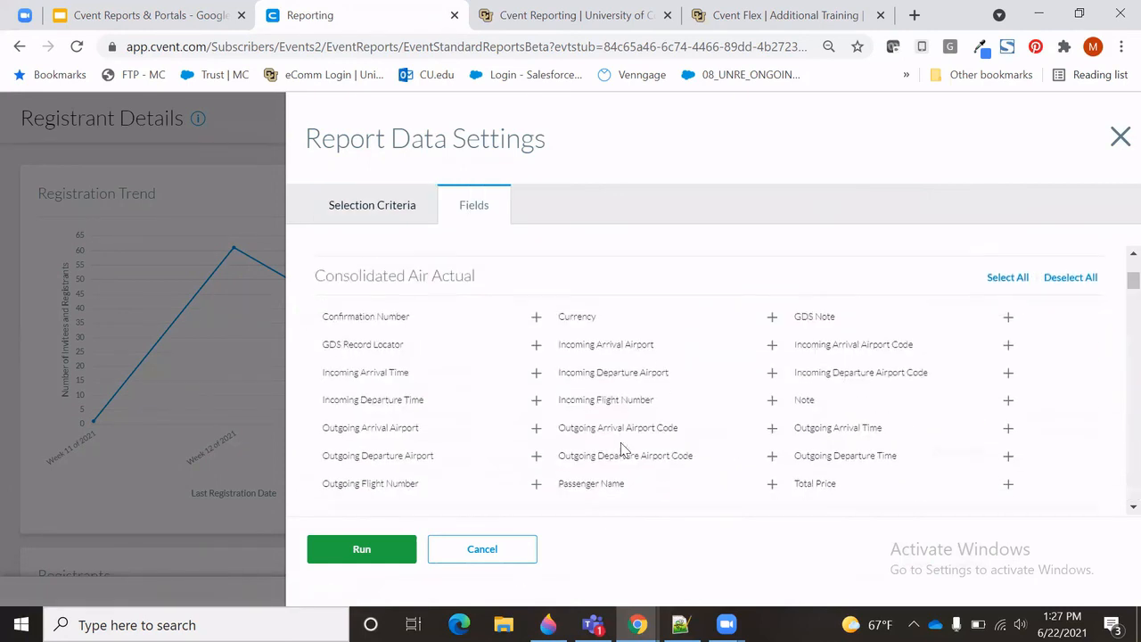
scroll(684, 415, up, 3)
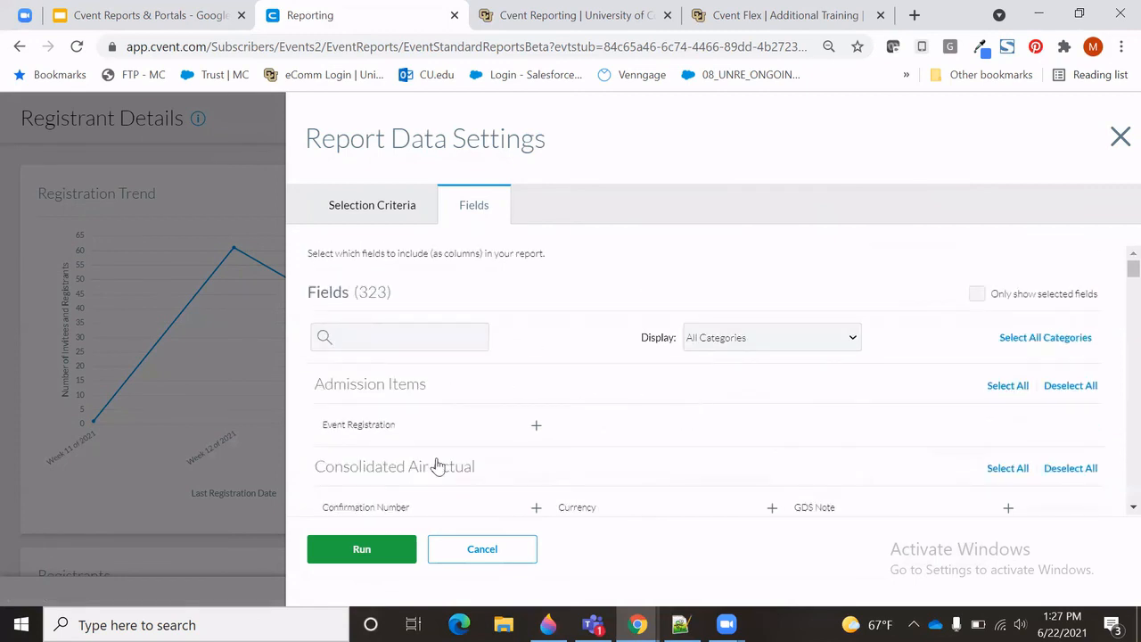
Run the Registrant Details report with the current data settings and switch to the Google Slides presentation.
click(392, 557)
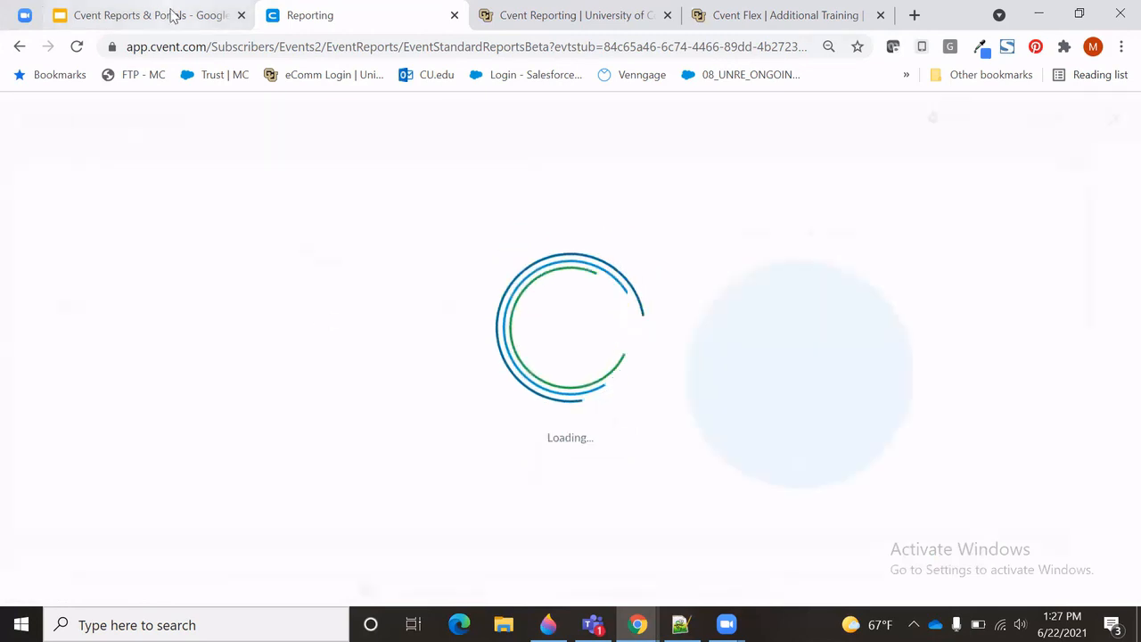
click(171, 16)
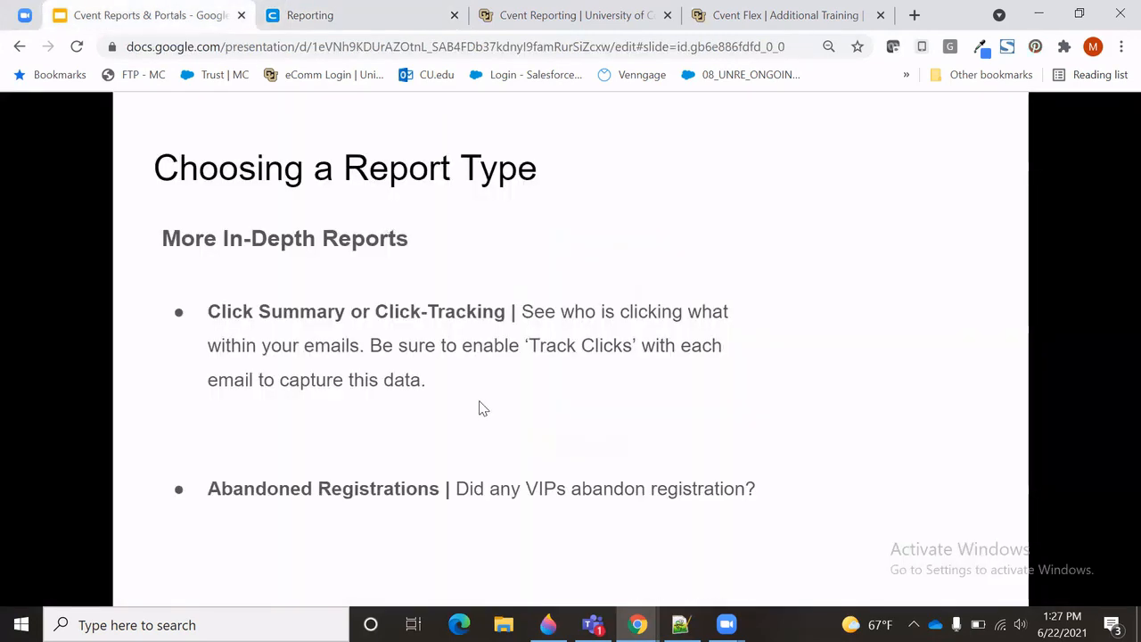